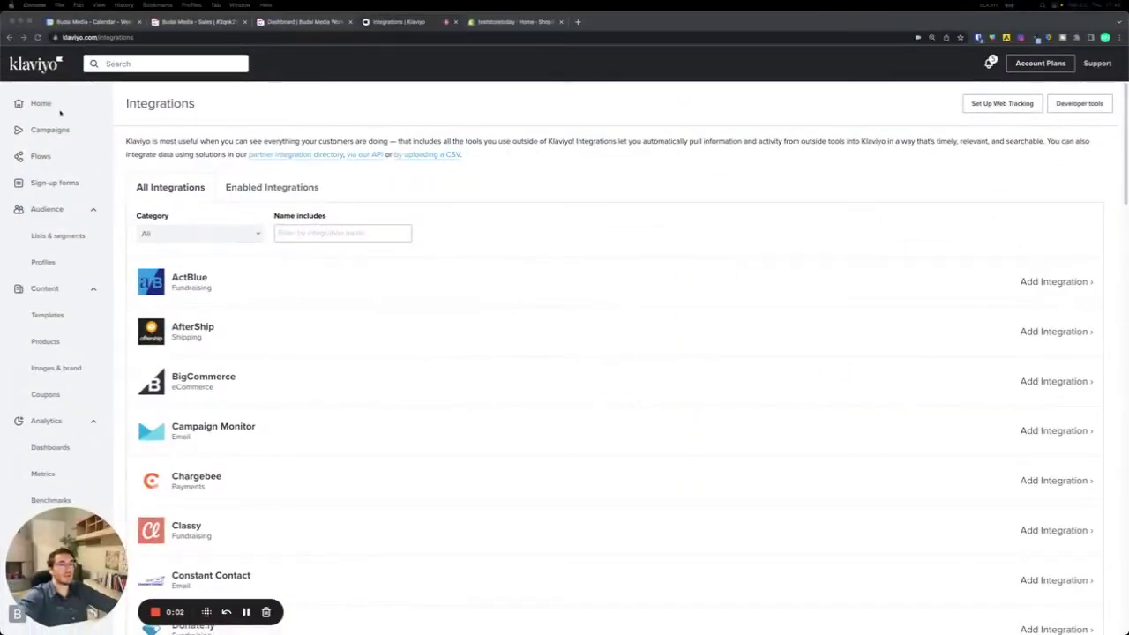
# - Open the Integrations page of the Budai Media Klaviyo account and show all integrations
pyautogui.click(54, 106)
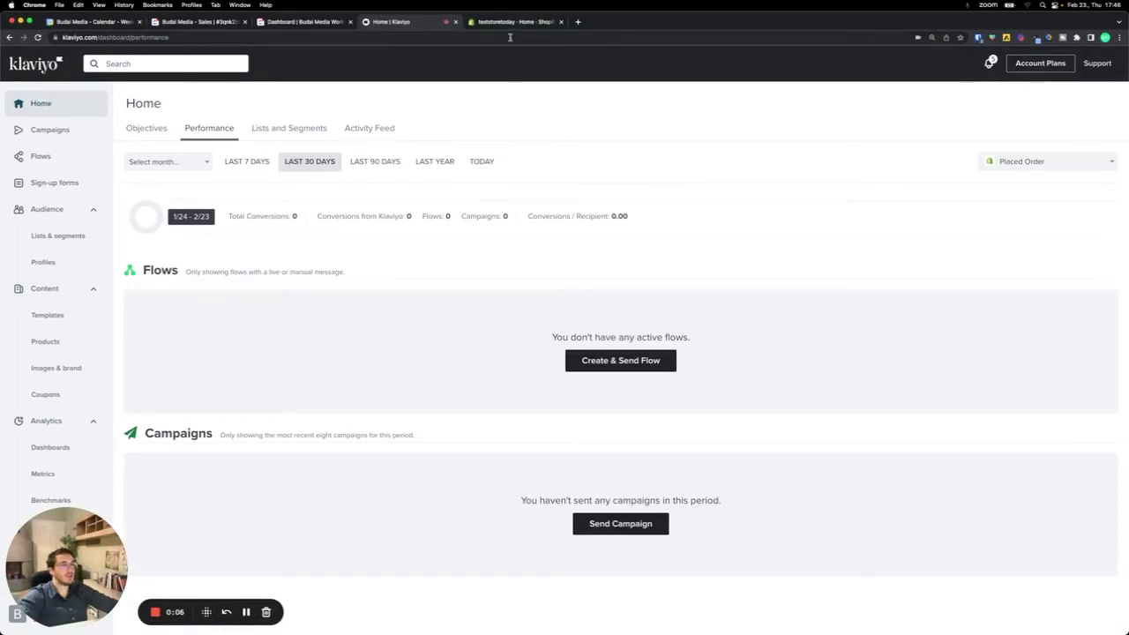
pyautogui.click(512, 21)
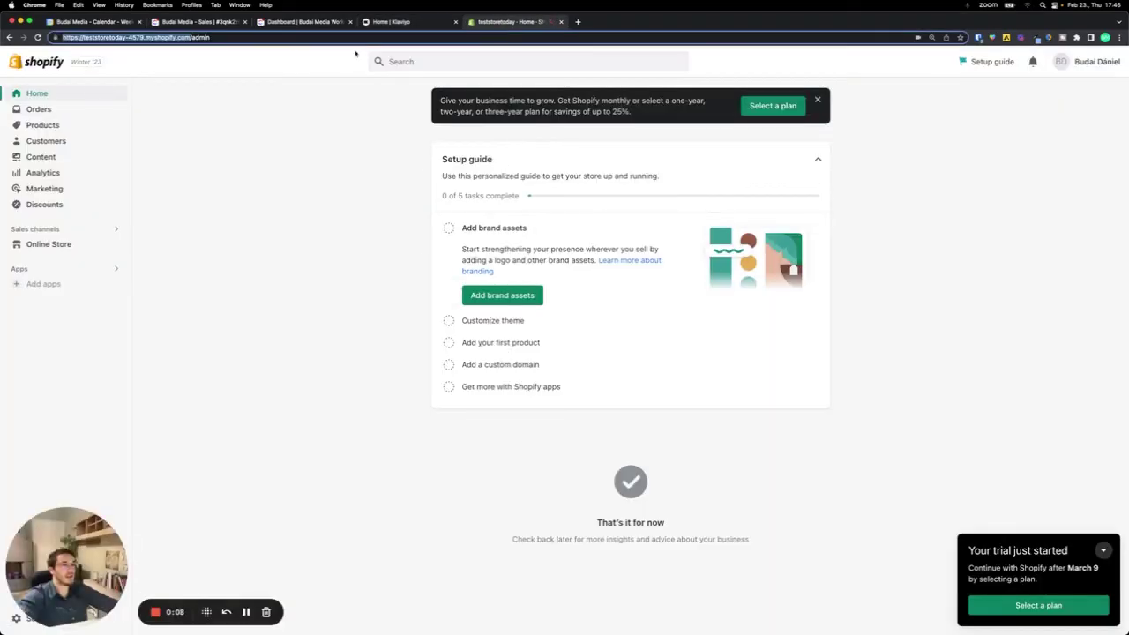
pyautogui.click(388, 21)
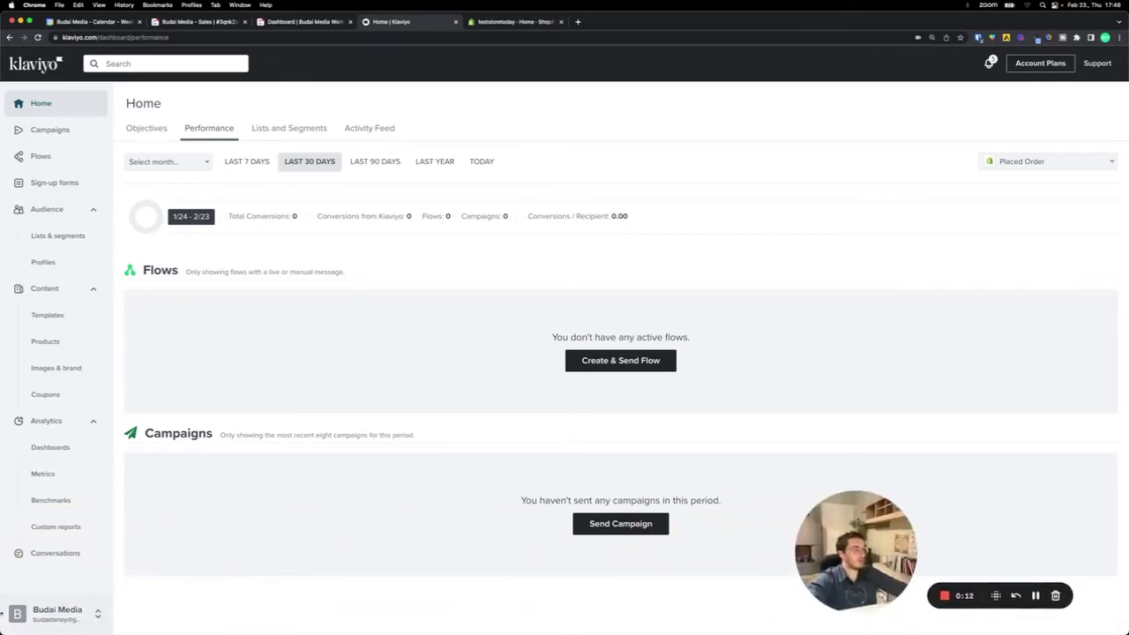
pyautogui.click(59, 627)
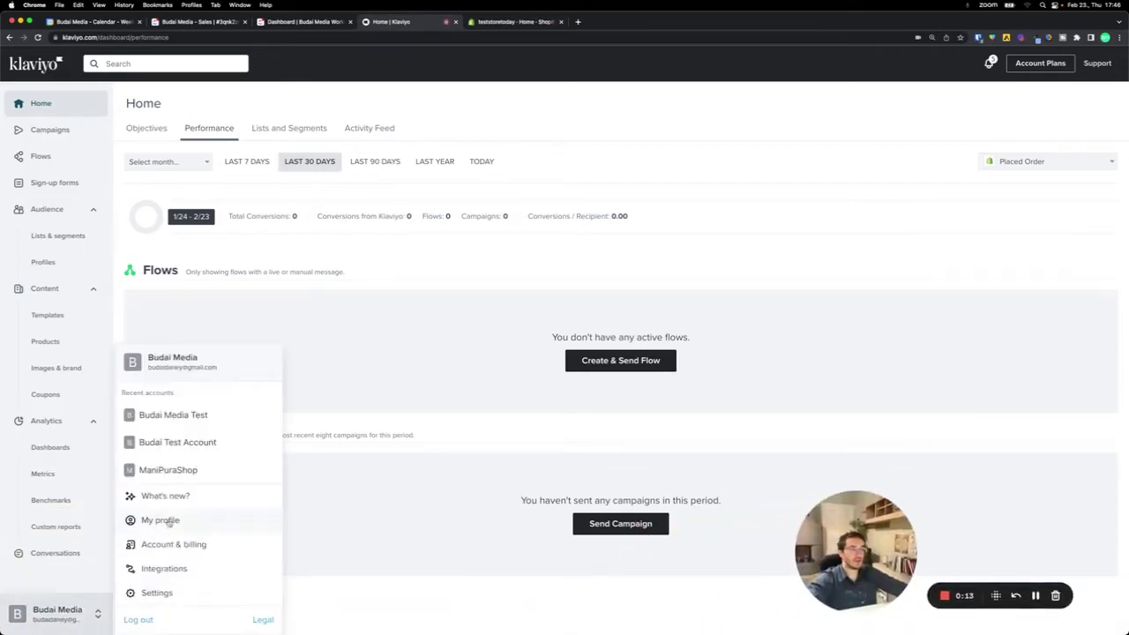
pyautogui.click(174, 569)
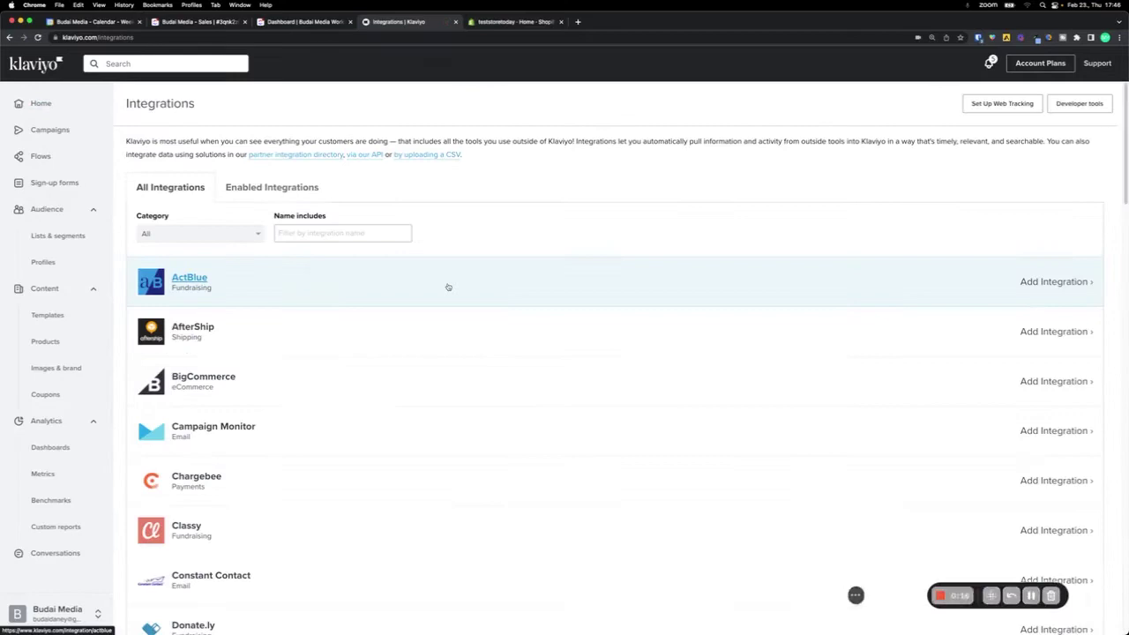
pyautogui.click(254, 190)
pyautogui.click(177, 191)
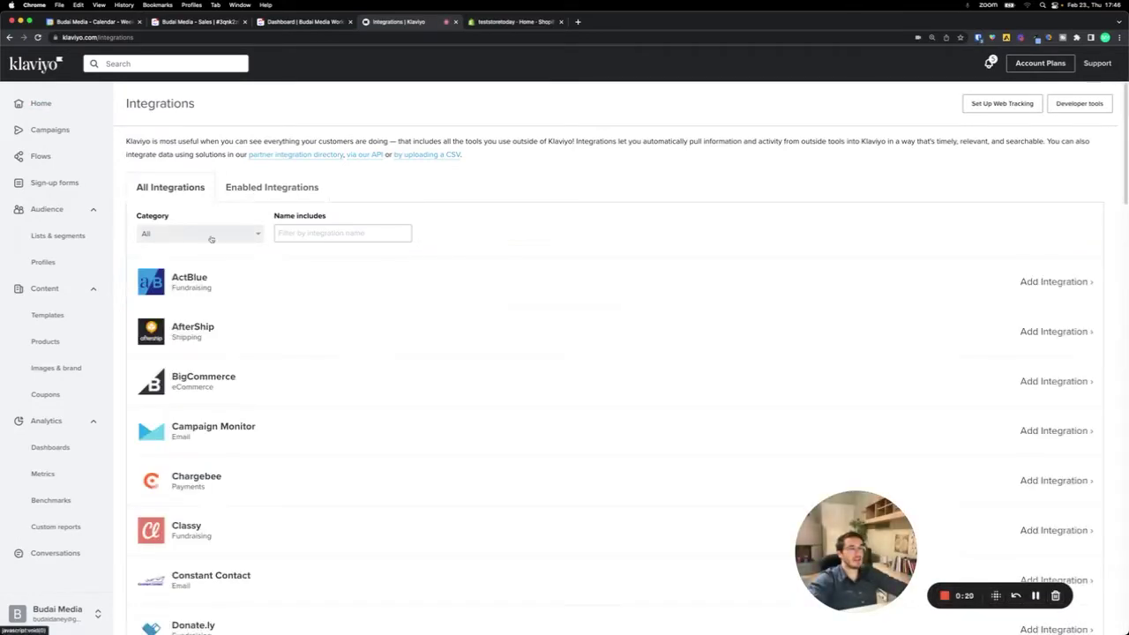
# - Filter the integrations by the name "shopify" and open the Shopify integration
pyautogui.click(293, 233)
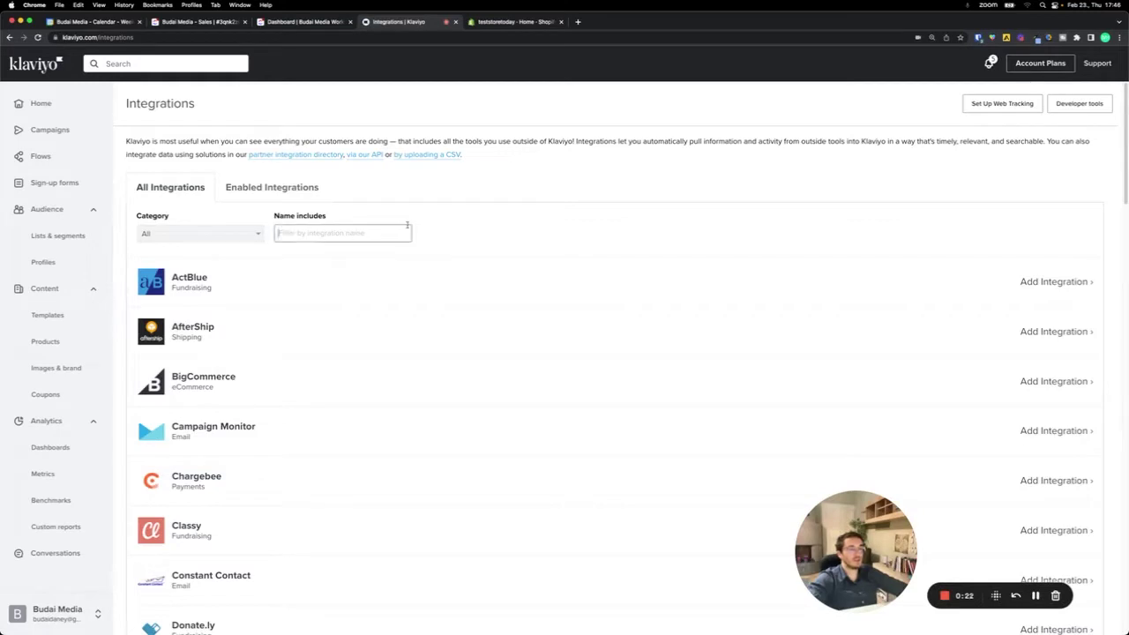
pyautogui.write('shopify')
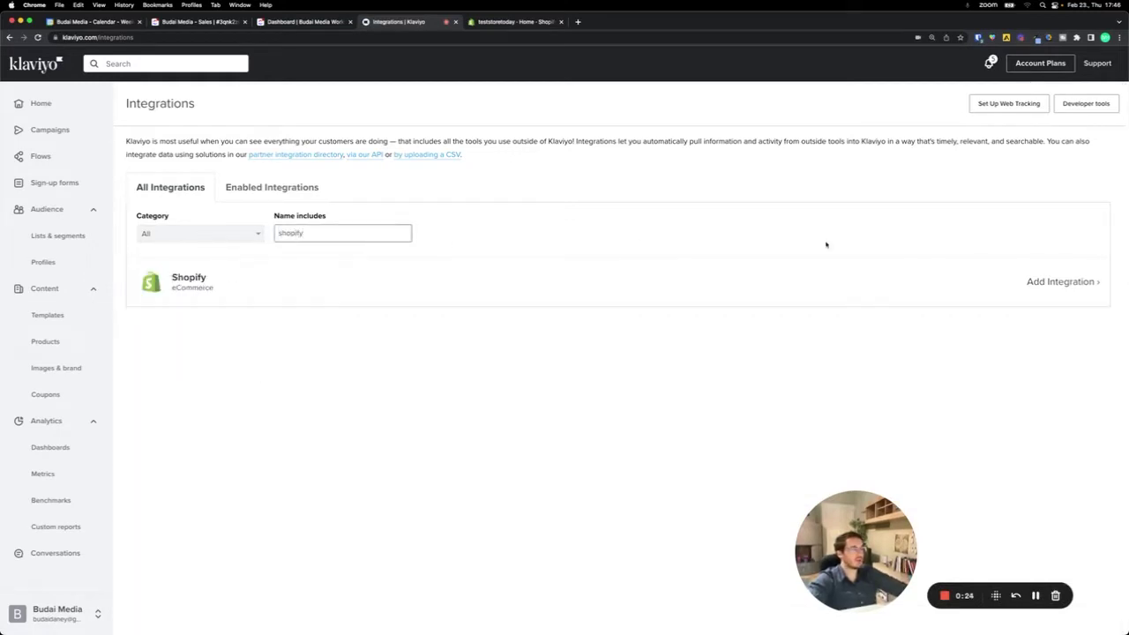
pyautogui.click(574, 285)
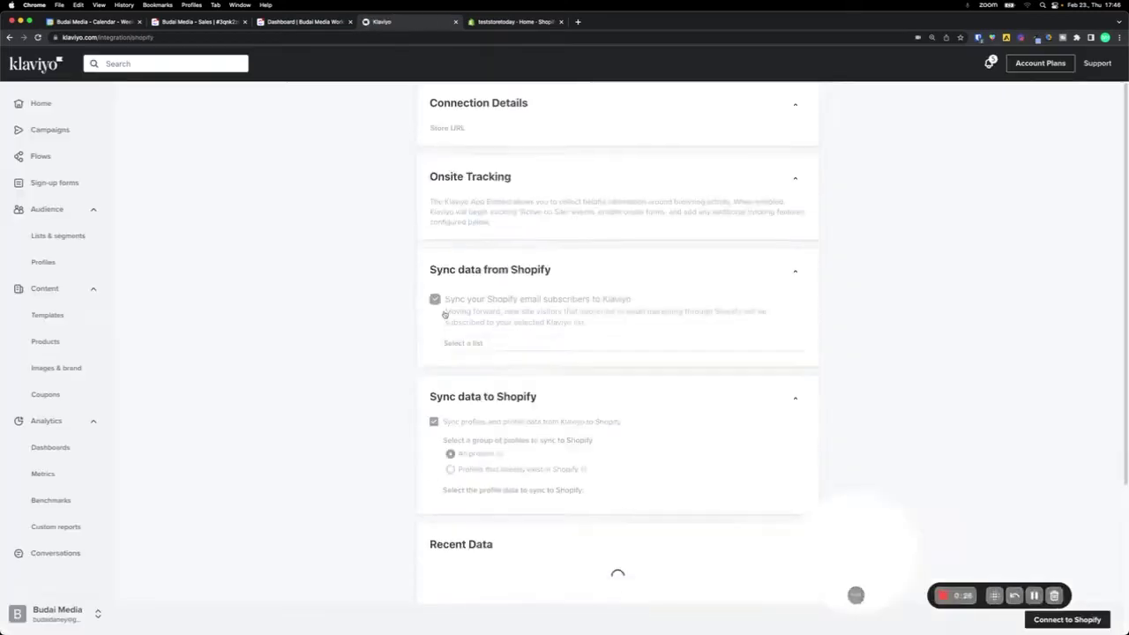
# - Copy the store address teststoretoday-4579.myshopify.com from the Shopify admin and enter it as the Store URL in Klaviyo
pyautogui.click(491, 197)
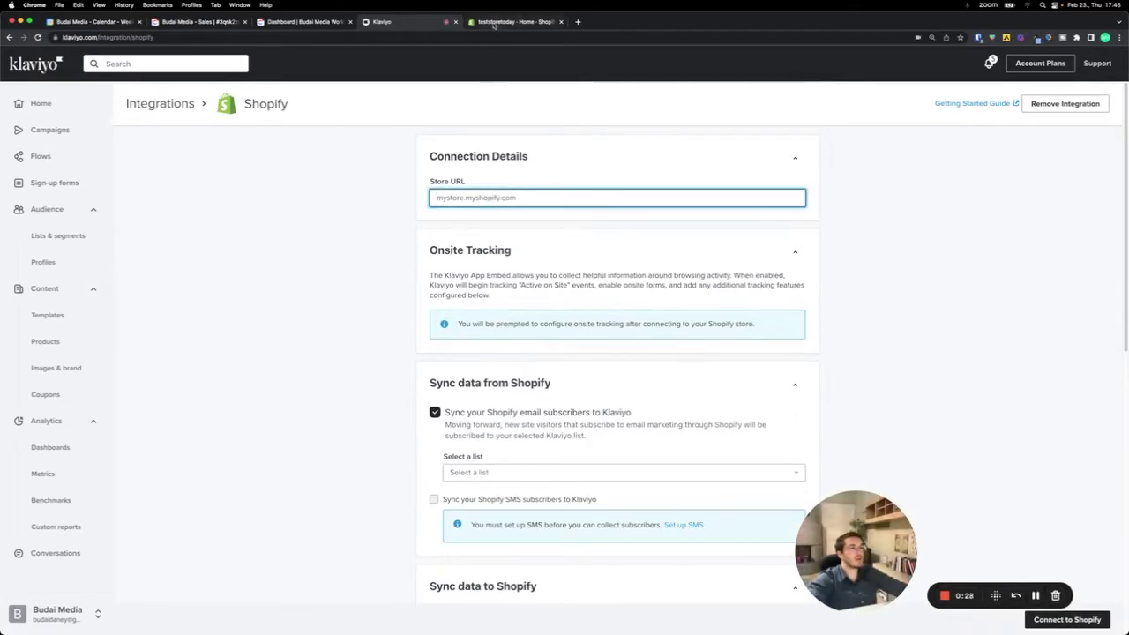
pyautogui.click(496, 21)
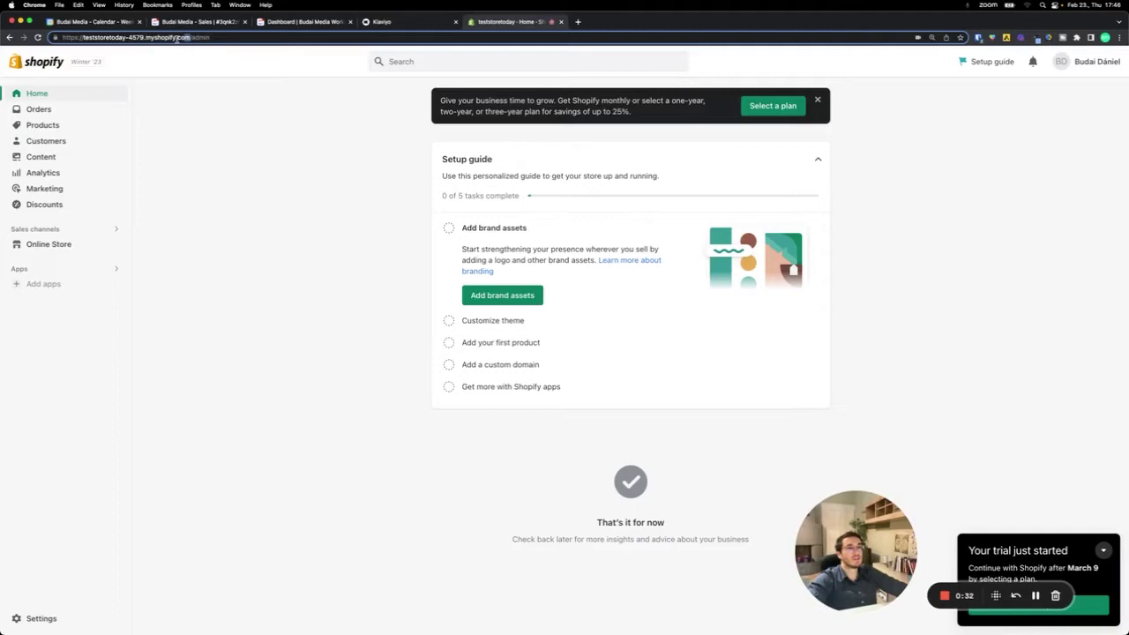
pyautogui.moveTo(183, 37); pyautogui.dragTo(107, 37)
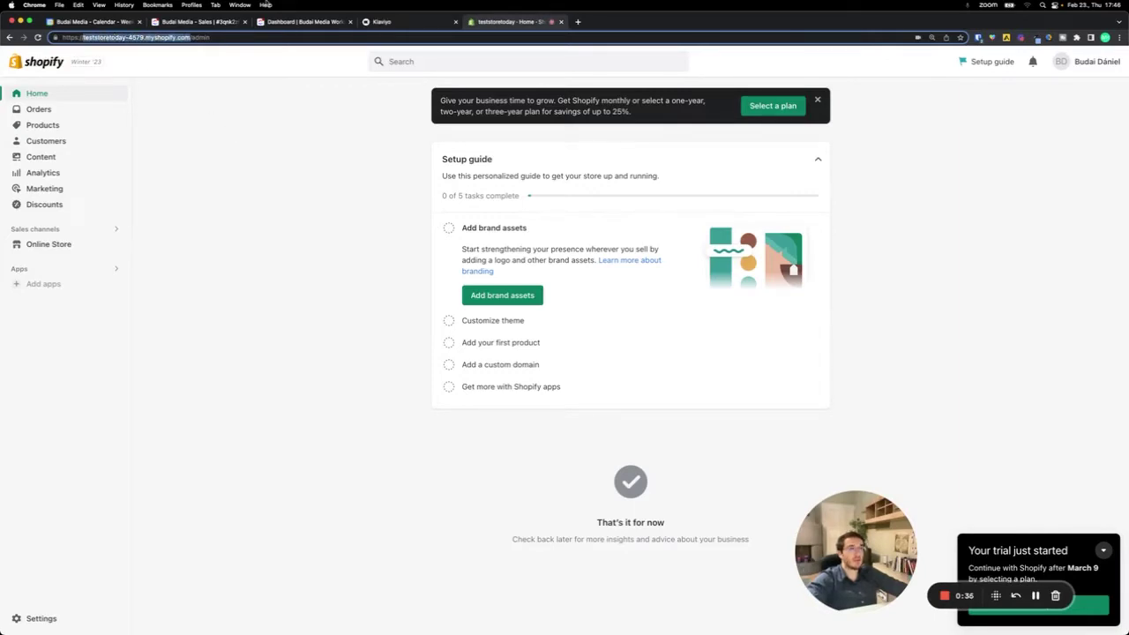
pyautogui.click(381, 21)
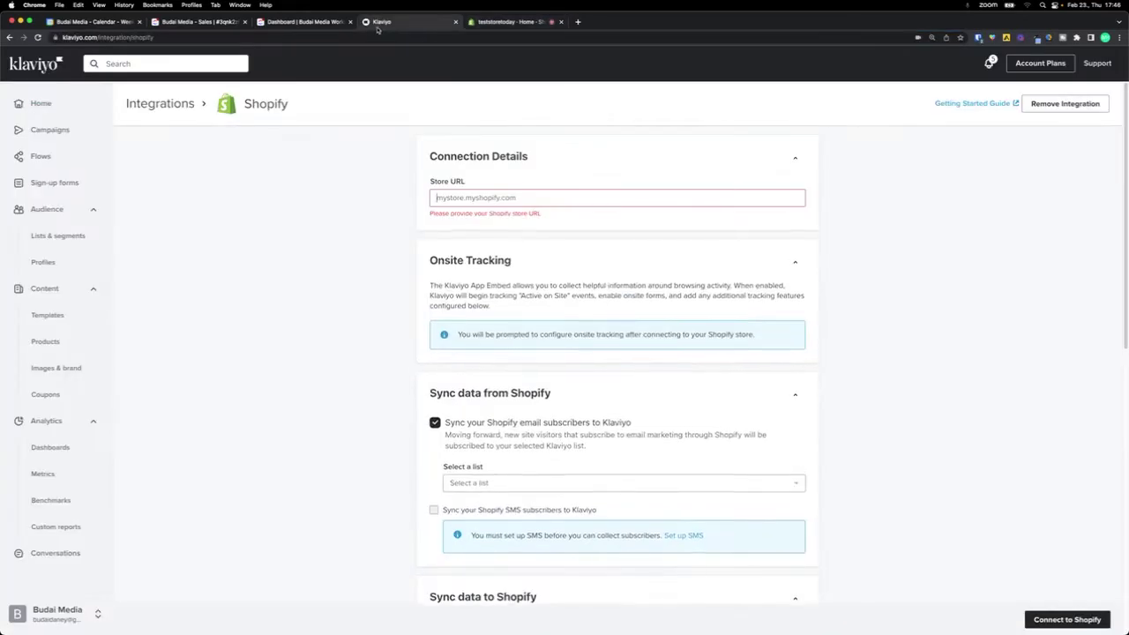
pyautogui.click(488, 197)
pyautogui.write('teststoretoday-4579.myshopify.com')
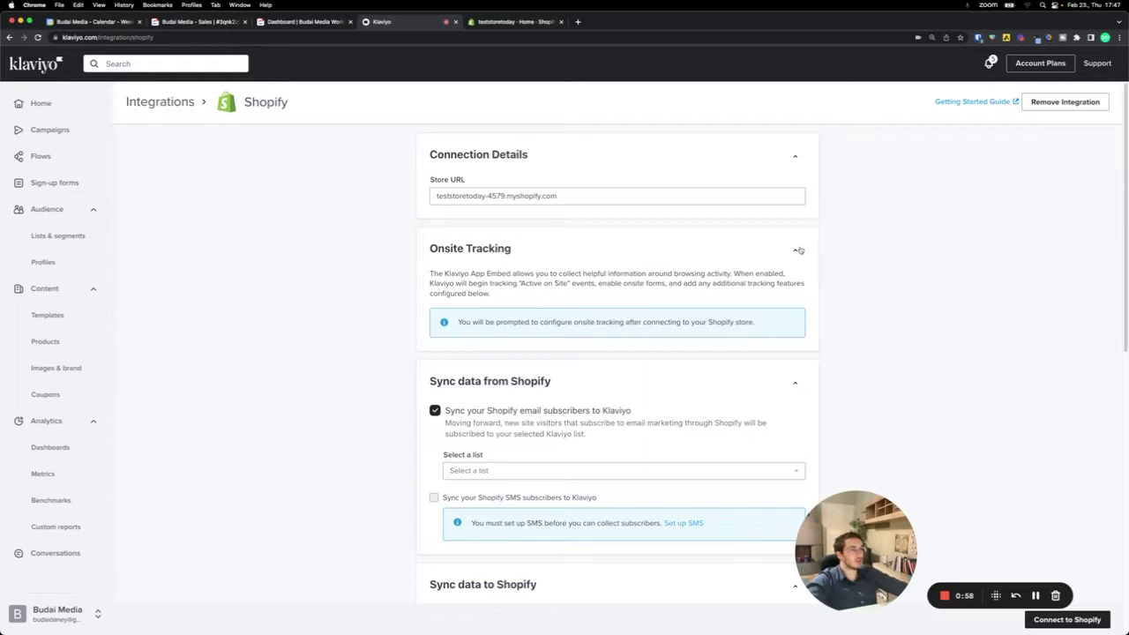
# - Connect to Shopify by installing the Klaviyo: Email Marketing & SMS app in the store and confirming the new integration
pyautogui.moveTo(483, 322); pyautogui.dragTo(458, 322)
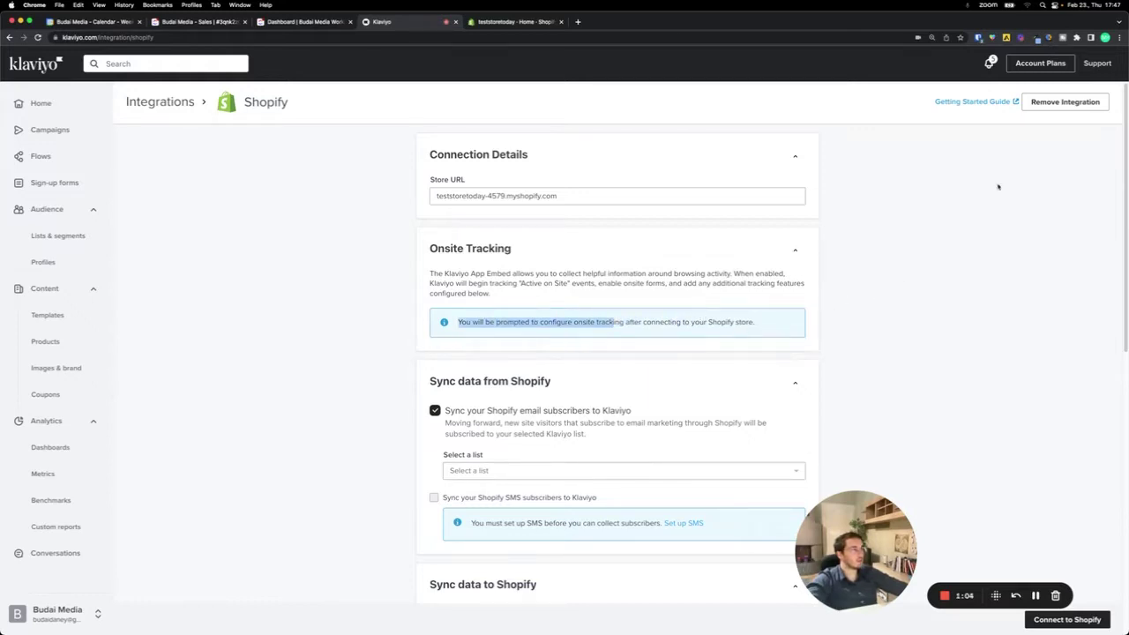
pyautogui.scroll(-10, 843, 370)
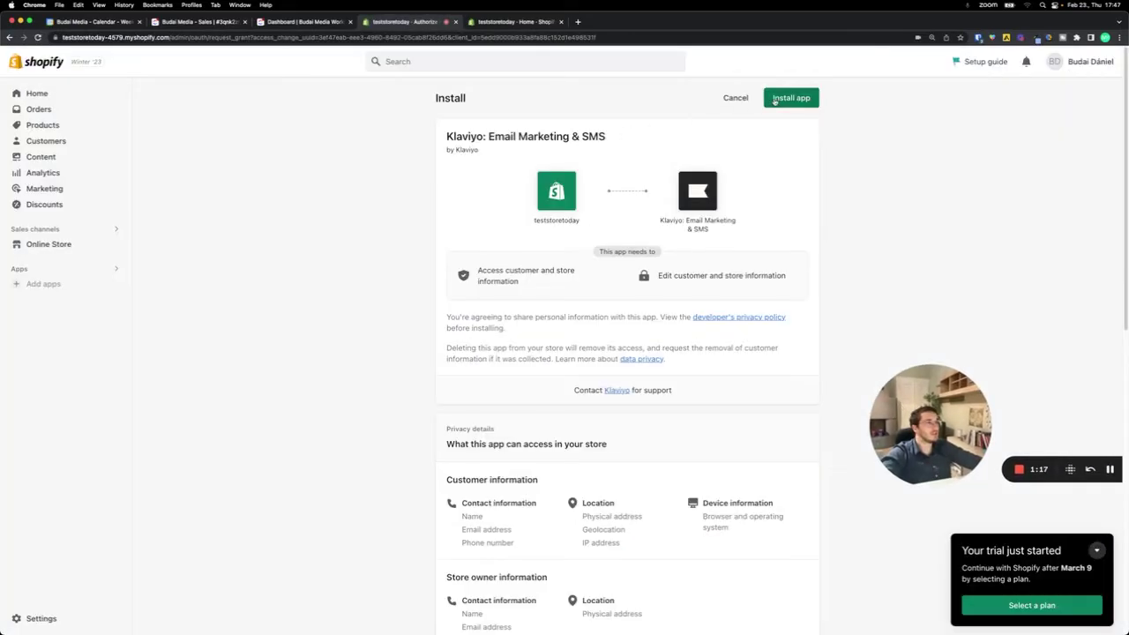
pyautogui.click(774, 101)
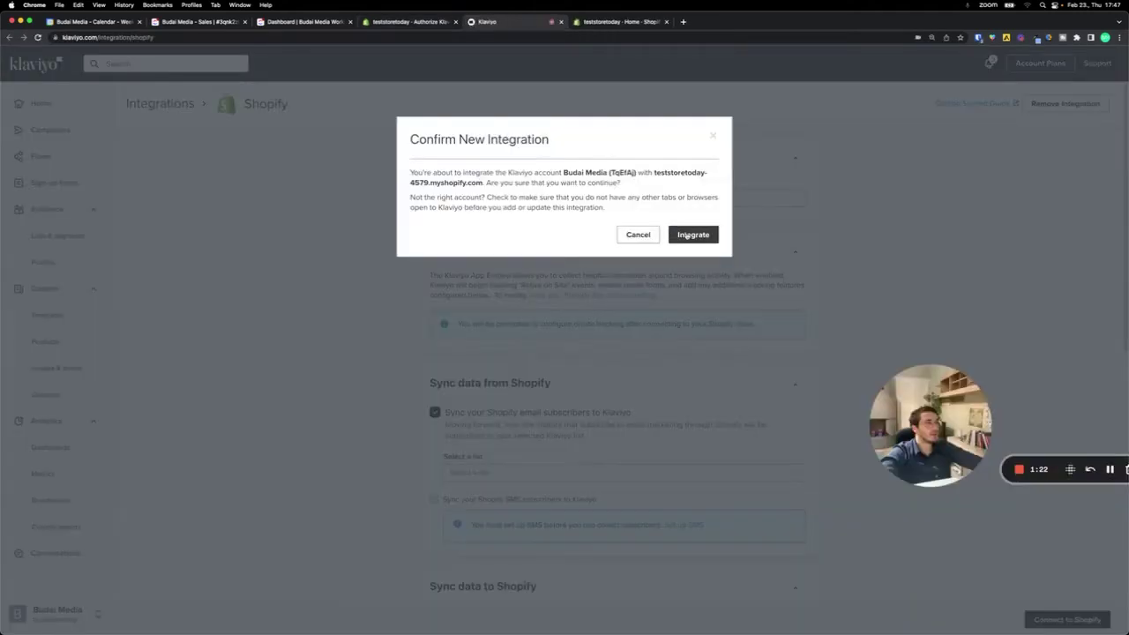
pyautogui.click(691, 234)
pyautogui.click(1067, 618)
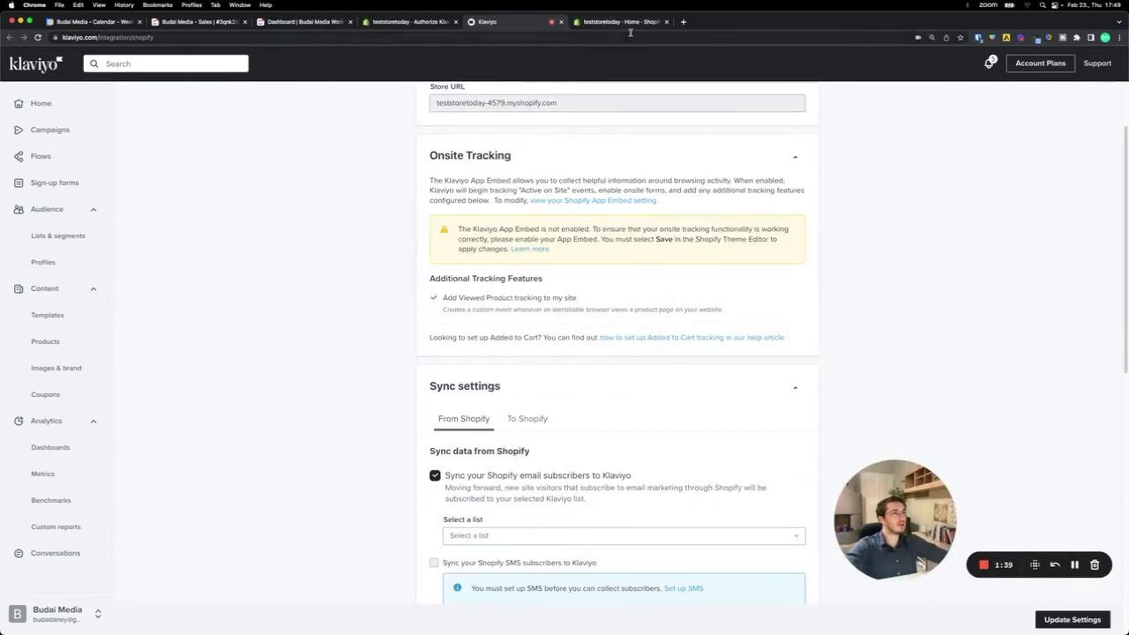
# - Open the Klaviyo dashboard separately, read the onsite tracking description and view the Active on Site metric
pyautogui.click(686, 22)
pyautogui.write('klaviyo.com/dashboard')
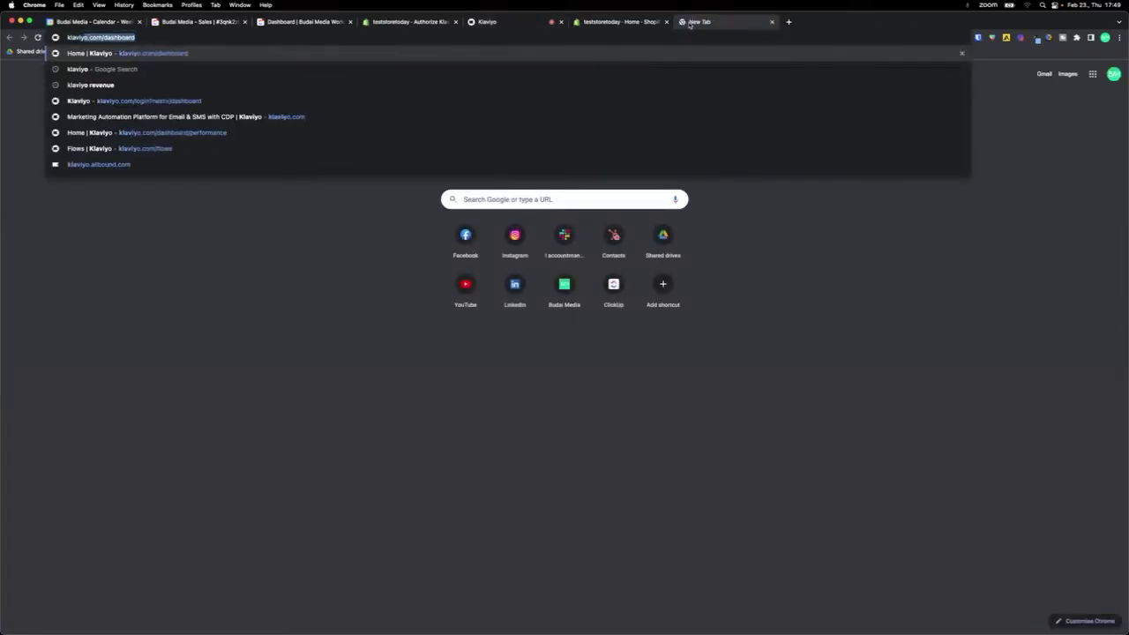
pyautogui.press('Return')
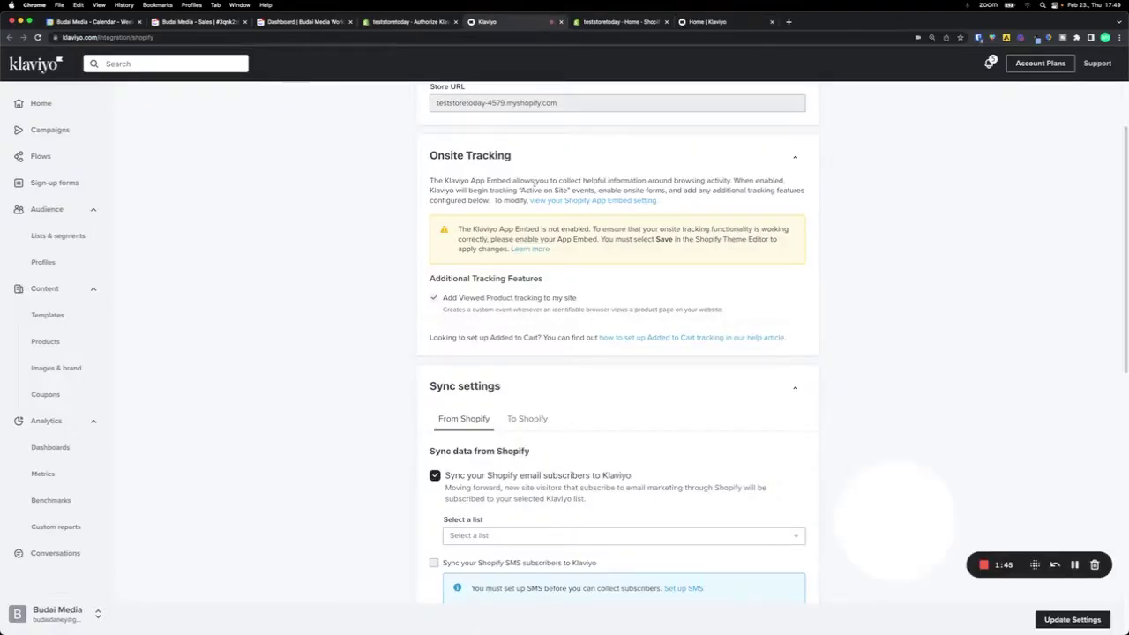
pyautogui.moveTo(533, 181); pyautogui.dragTo(604, 180)
pyautogui.click(520, 185)
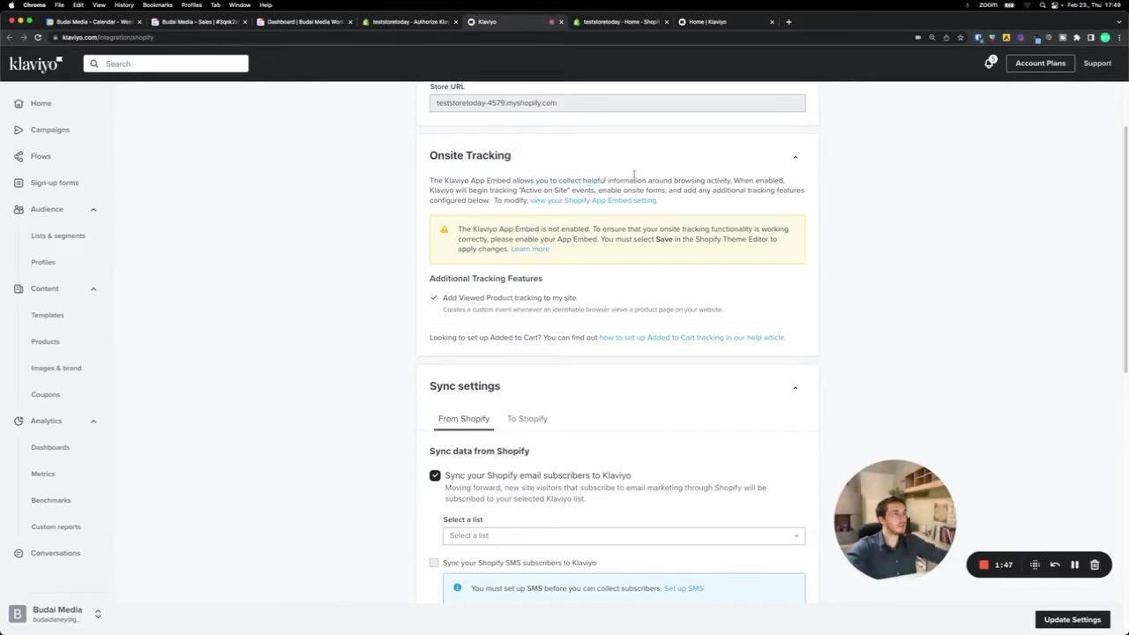
pyautogui.click(716, 20)
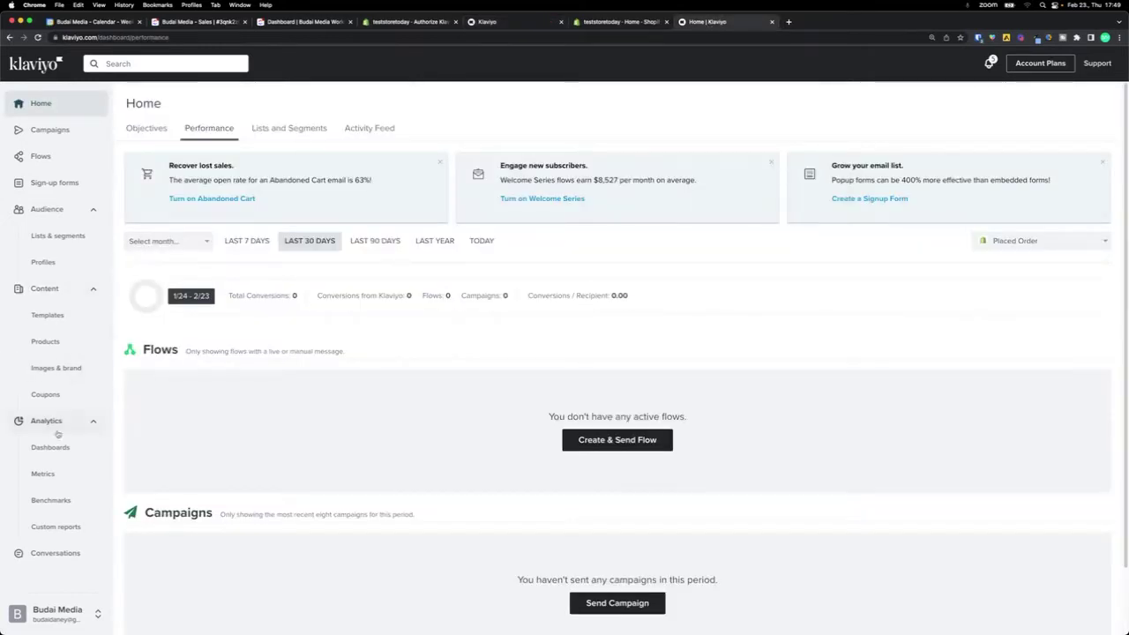
pyautogui.click(42, 474)
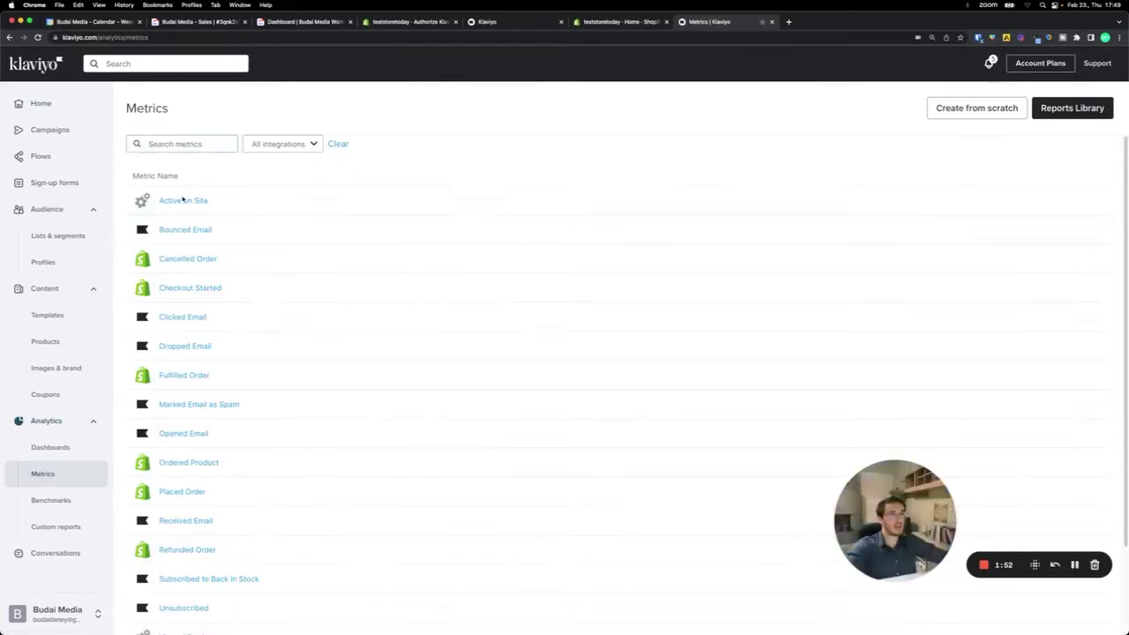
pyautogui.click(182, 200)
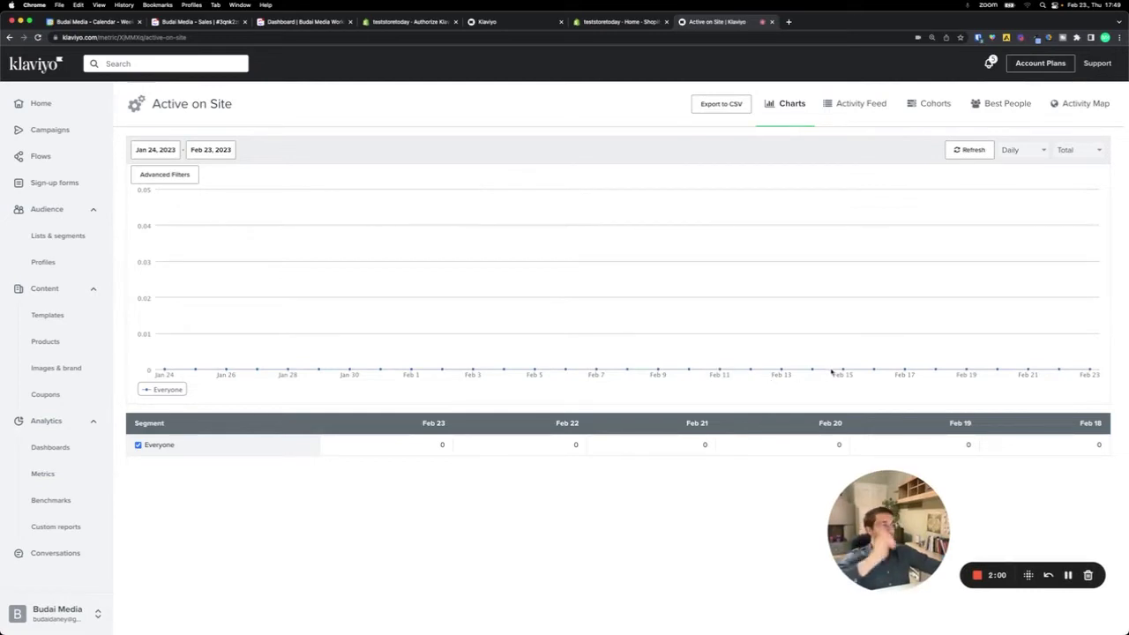
# - Enable the Klaviyo Onsite Javascript app embed in the Shopify theme editor and save the theme
pyautogui.click(526, 21)
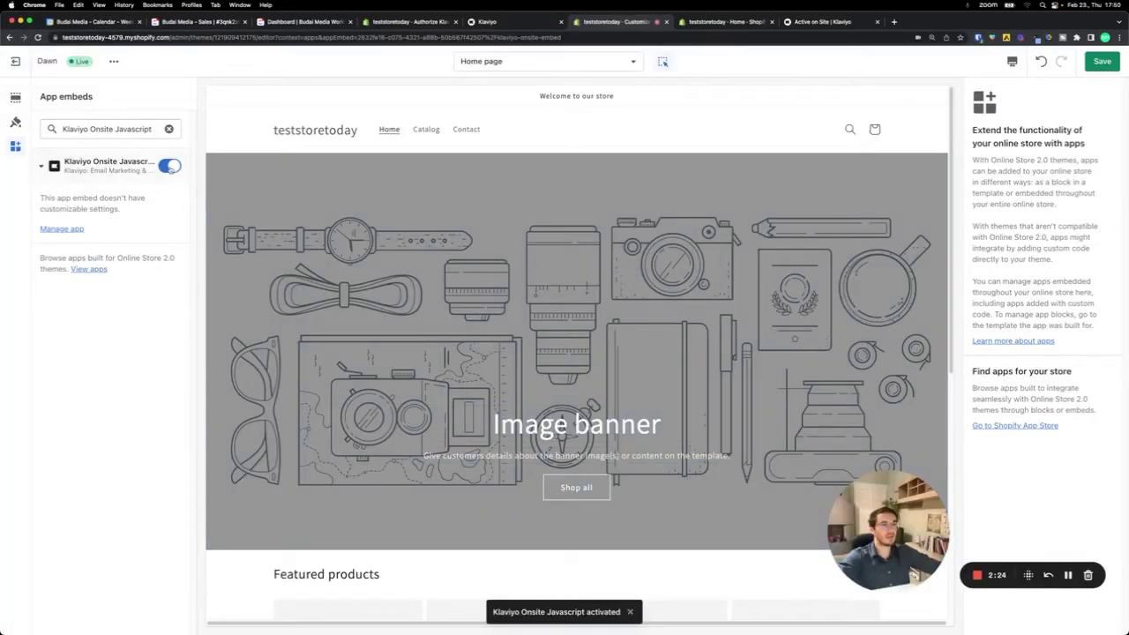
pyautogui.click(169, 166)
pyautogui.click(169, 166)
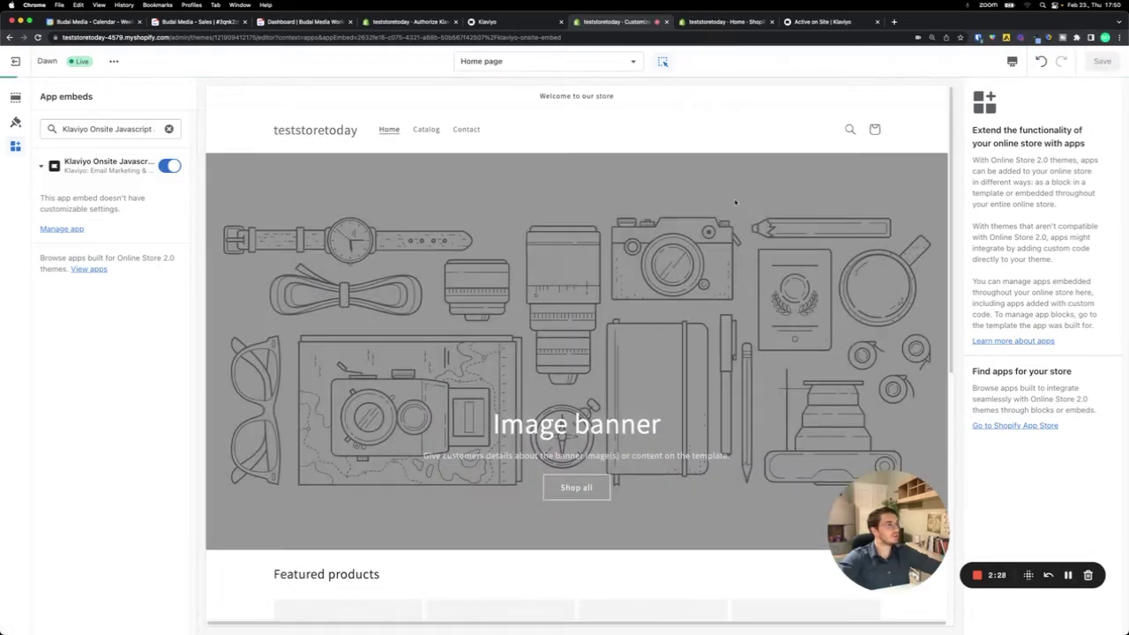
# - Turn off syncing of Shopify email subscribers in Klaviyo, update the integration settings and check the app embed status
pyautogui.click(532, 23)
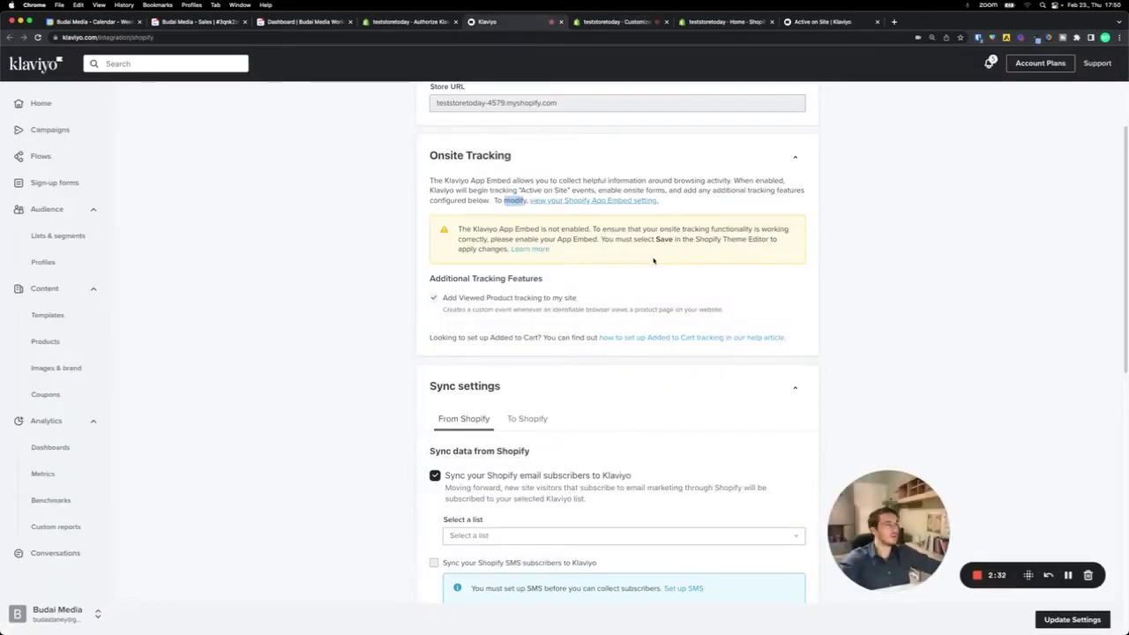
pyautogui.scroll(-5, 744, 396)
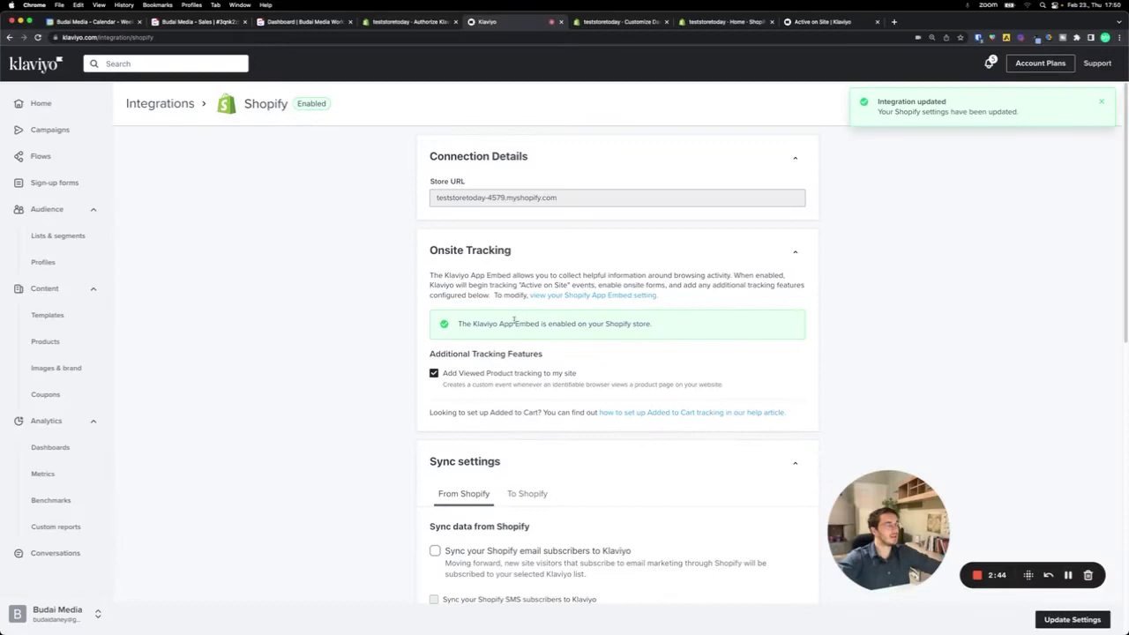
pyautogui.moveTo(488, 322); pyautogui.dragTo(572, 325)
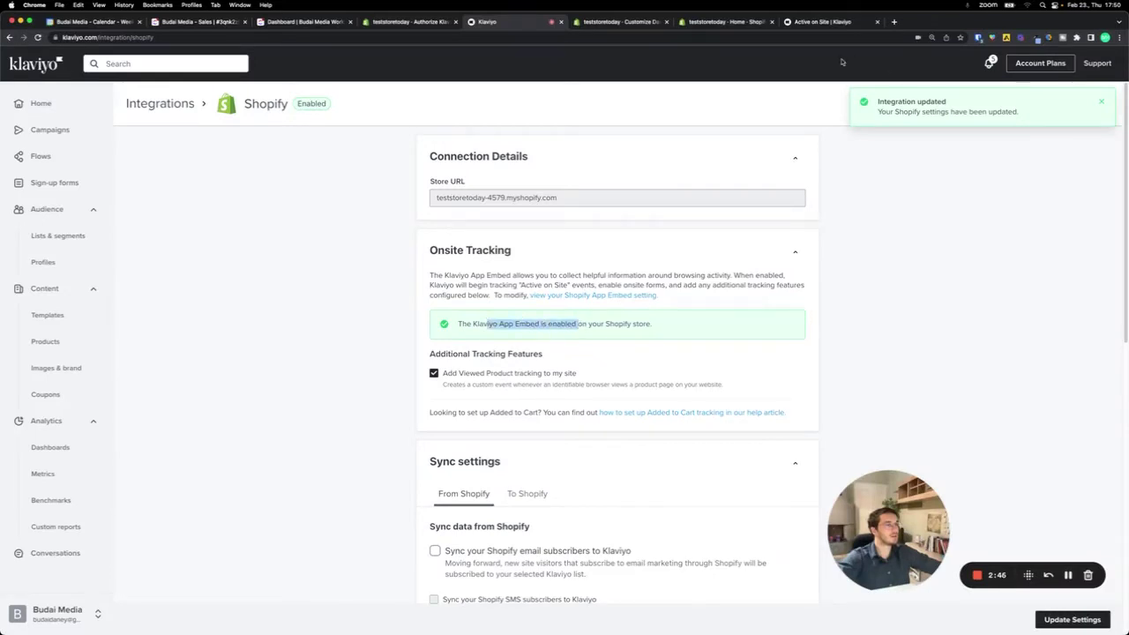
# - View the Active on Site metric again and review the additional tracking features of the Shopify integration
pyautogui.click(817, 26)
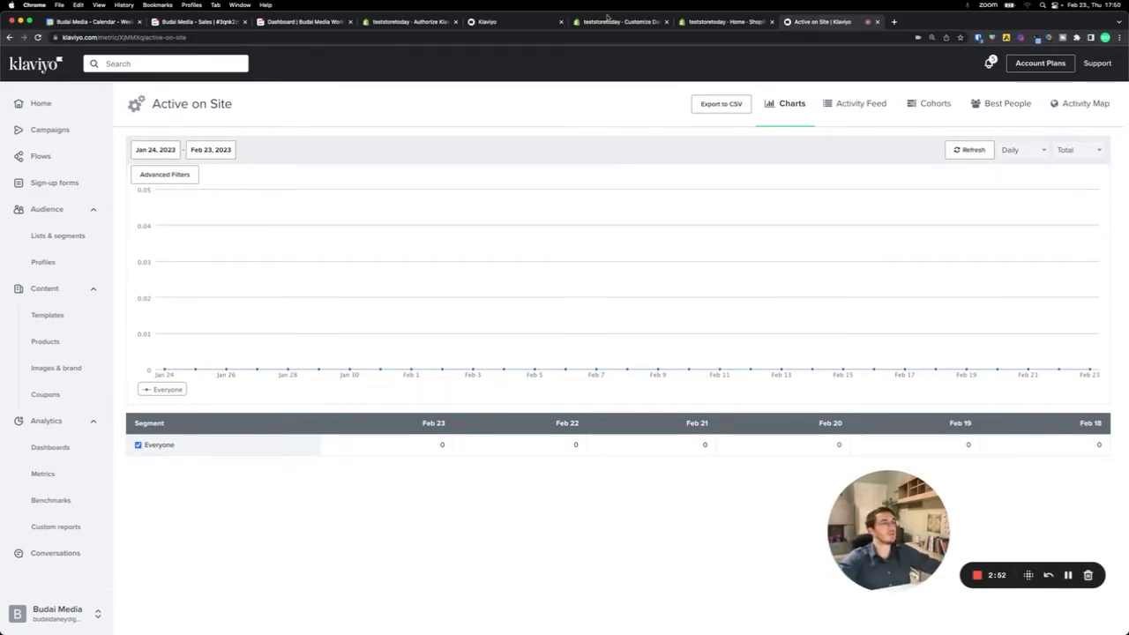
pyautogui.click(510, 25)
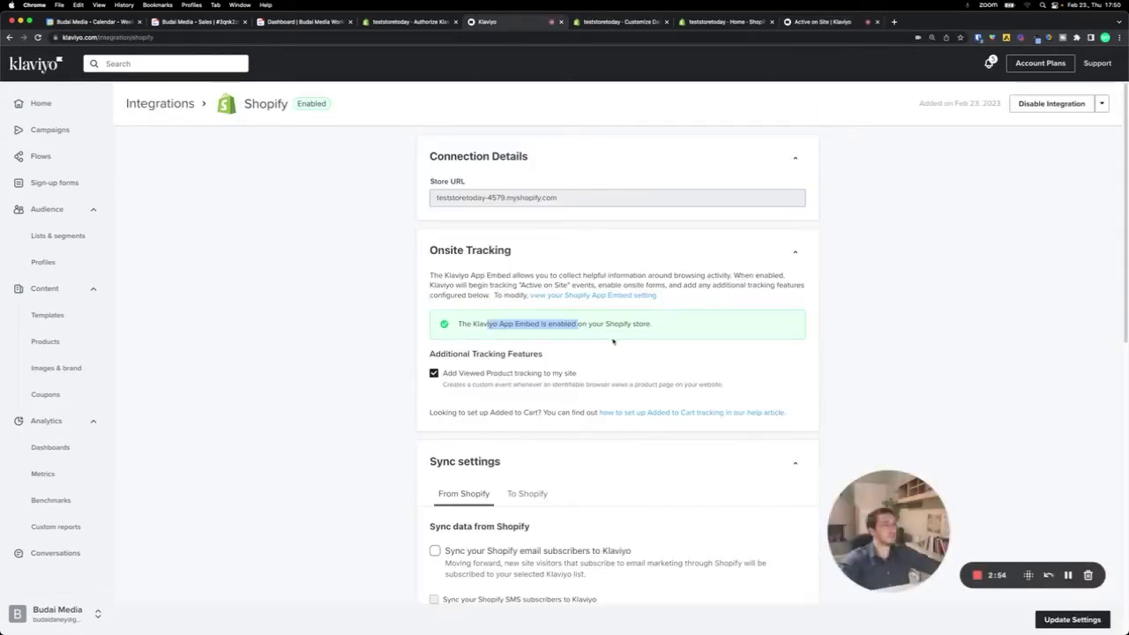
pyautogui.scroll(-3, 478, 270)
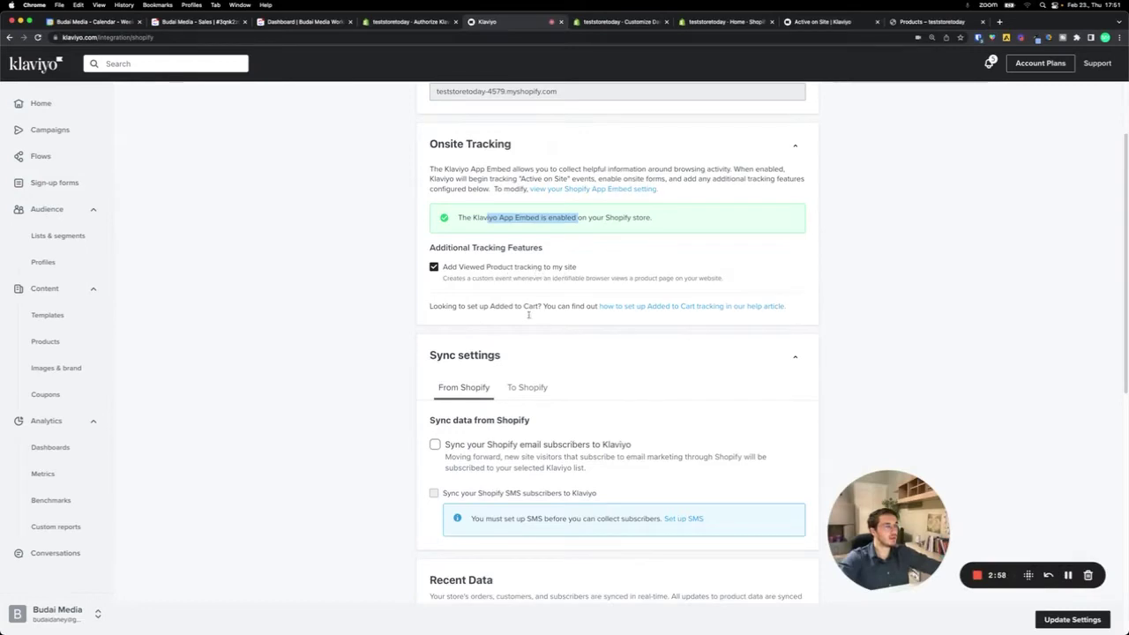
pyautogui.scroll(-3, 543, 376)
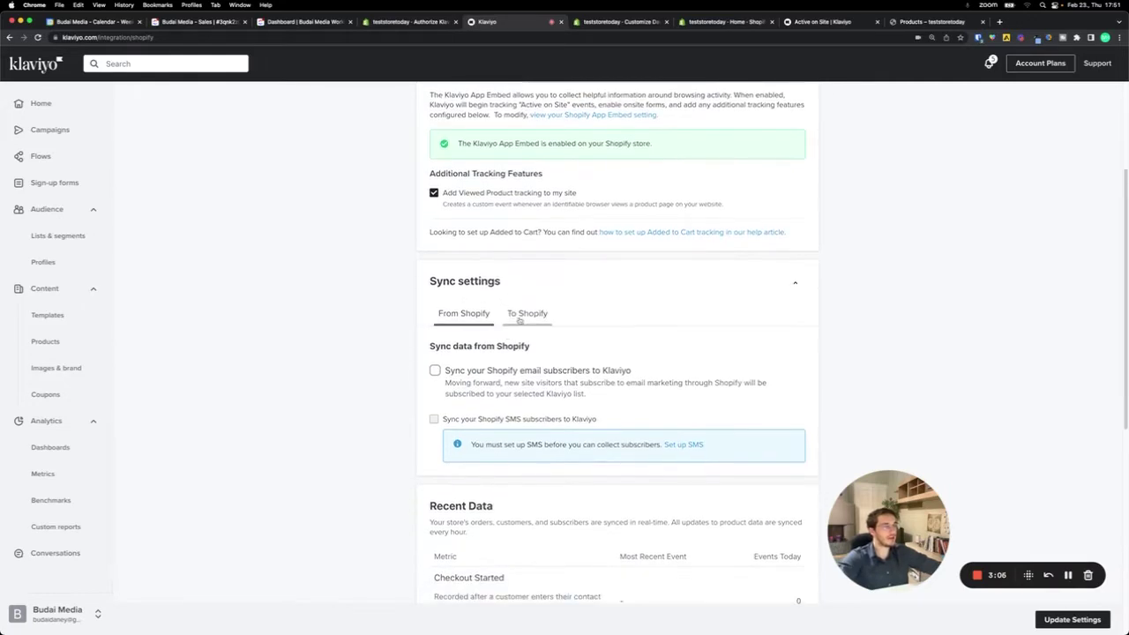
# - Turn on syncing of Shopify email subscribers to Klaviyo and choose Newsletter as the receiving list
pyautogui.scroll(-3, 444, 248)
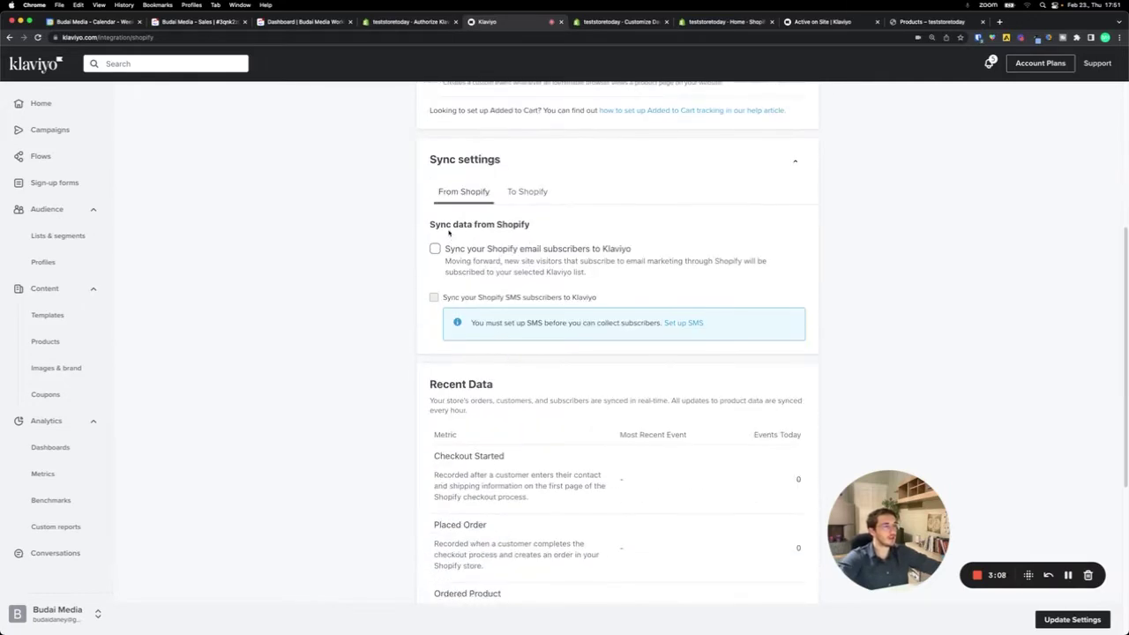
pyautogui.moveTo(452, 226); pyautogui.dragTo(497, 226)
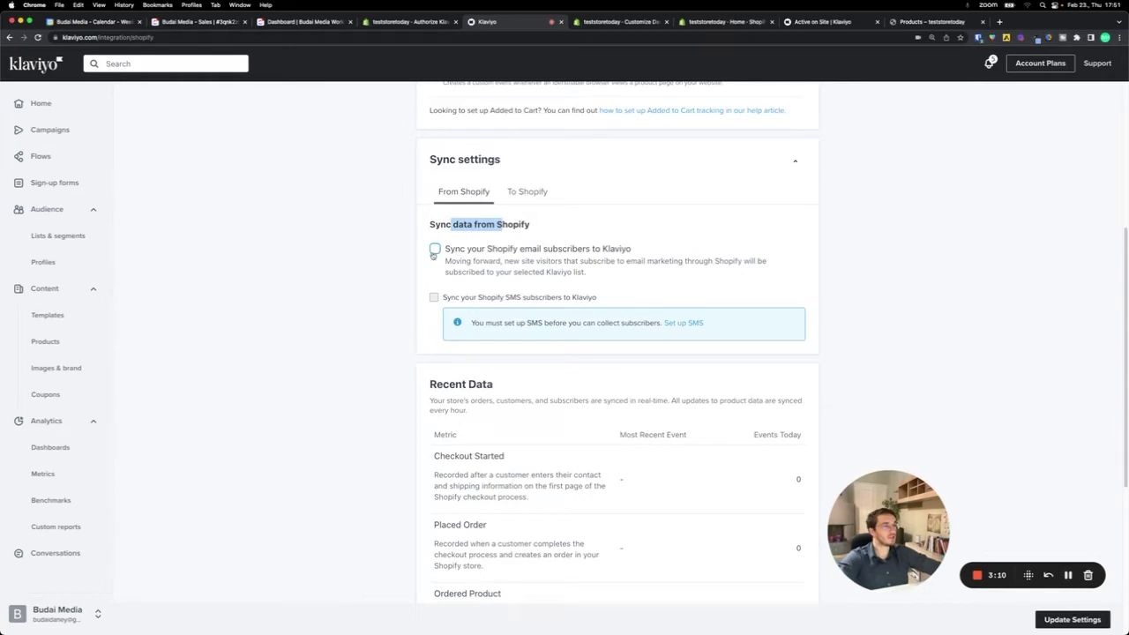
pyautogui.click(434, 250)
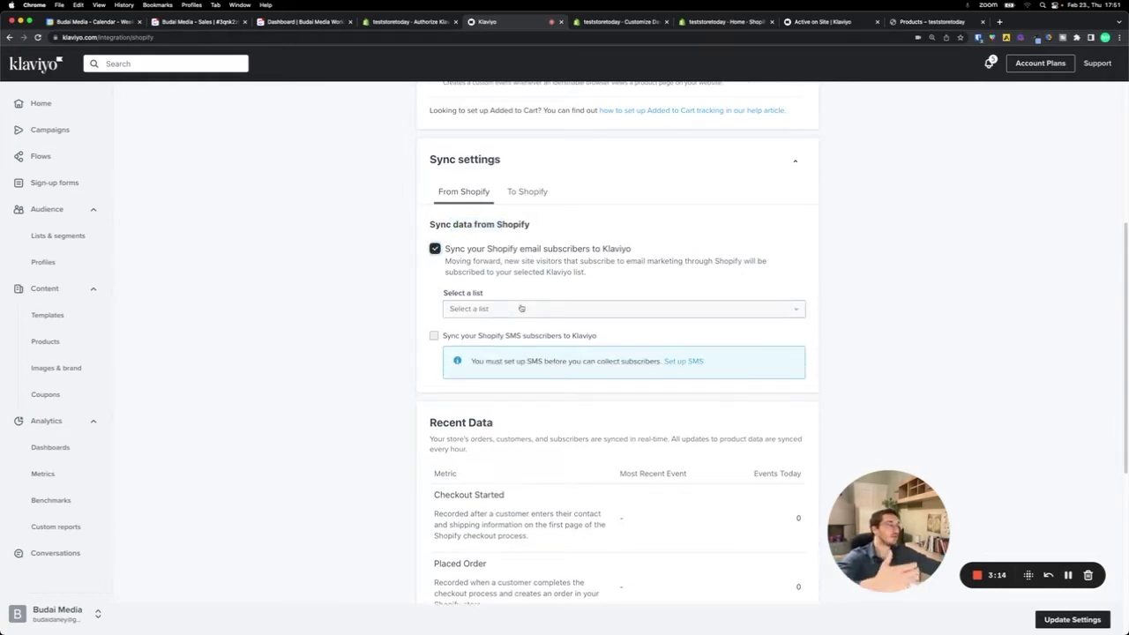
pyautogui.click(522, 309)
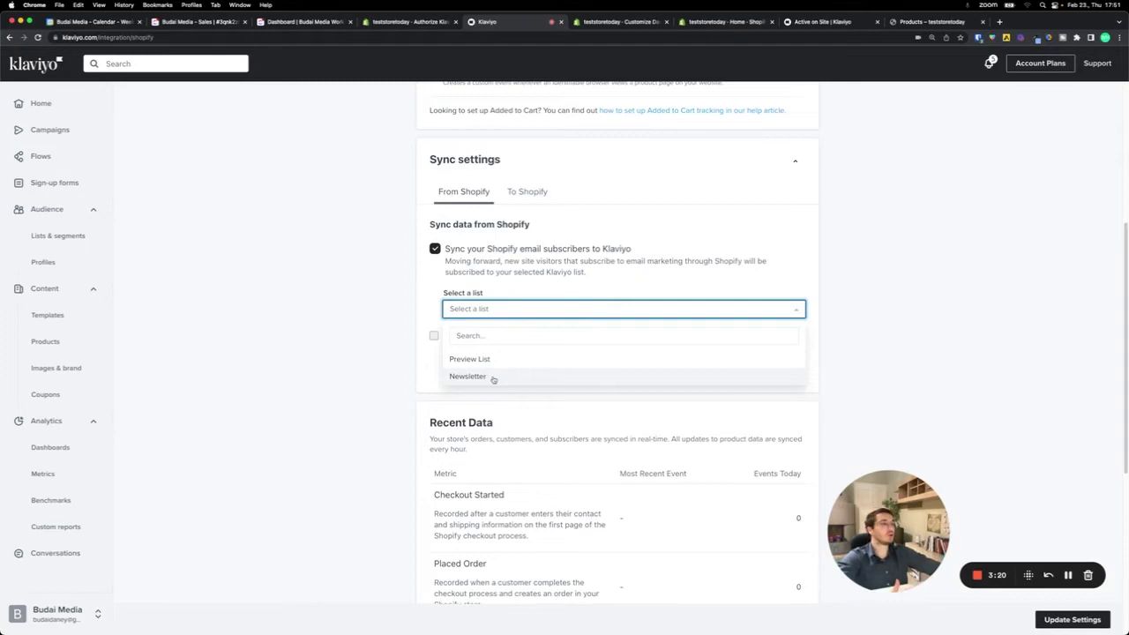
pyautogui.click(467, 376)
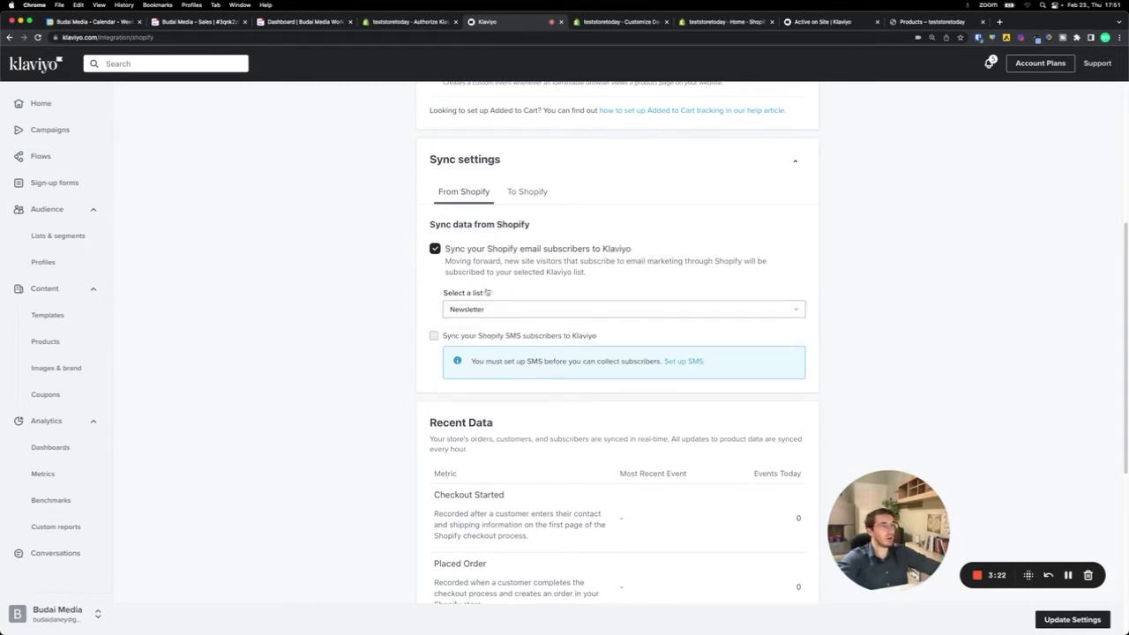
# - Create a new list named Popup Subscribers List in Klaviyo's lists and segments
pyautogui.click(833, 21)
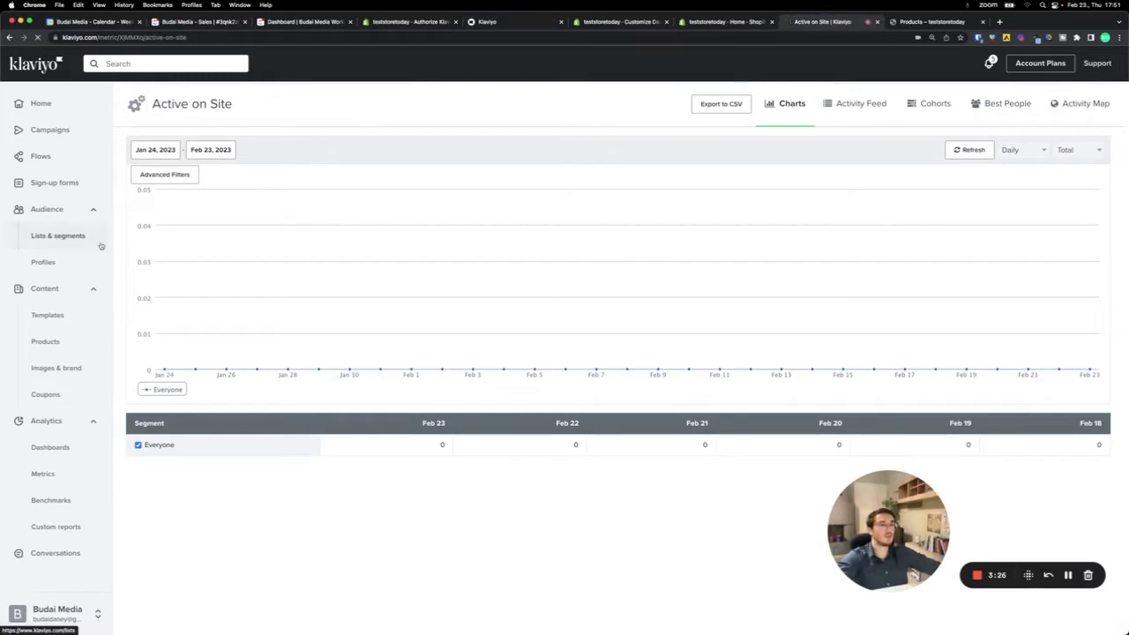
pyautogui.click(57, 238)
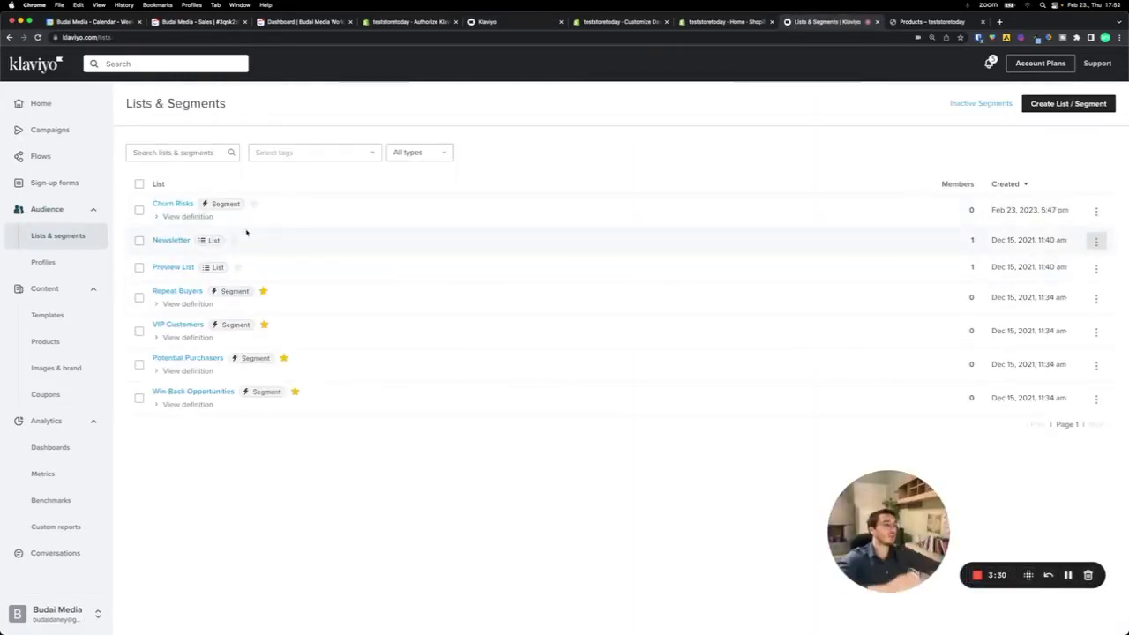
pyautogui.click(1068, 104)
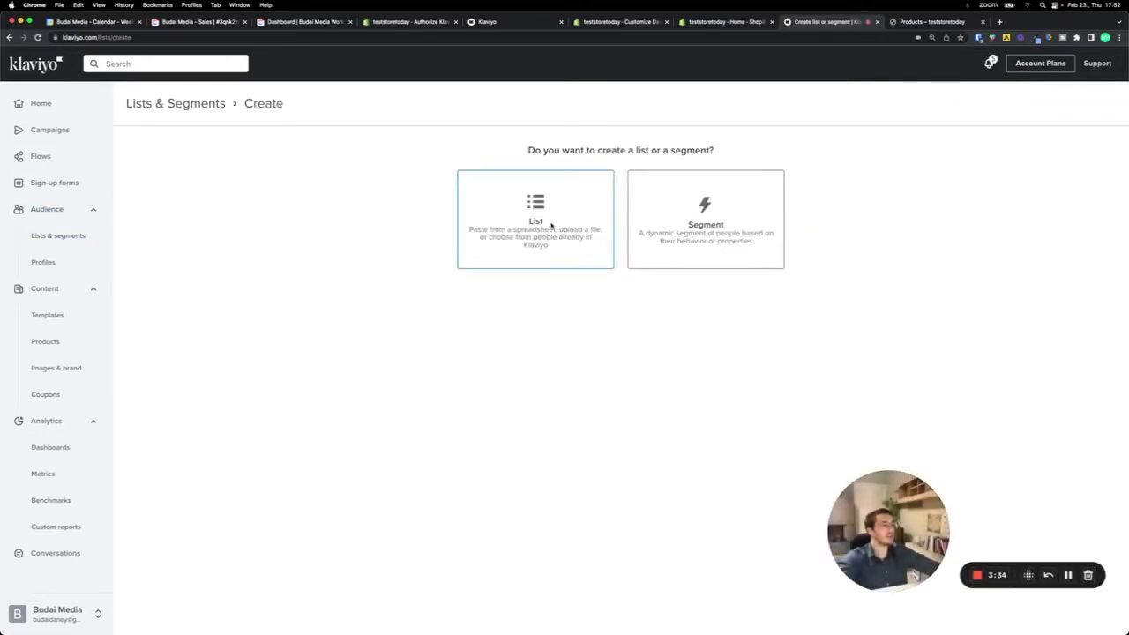
pyautogui.click(522, 221)
pyautogui.click(424, 179)
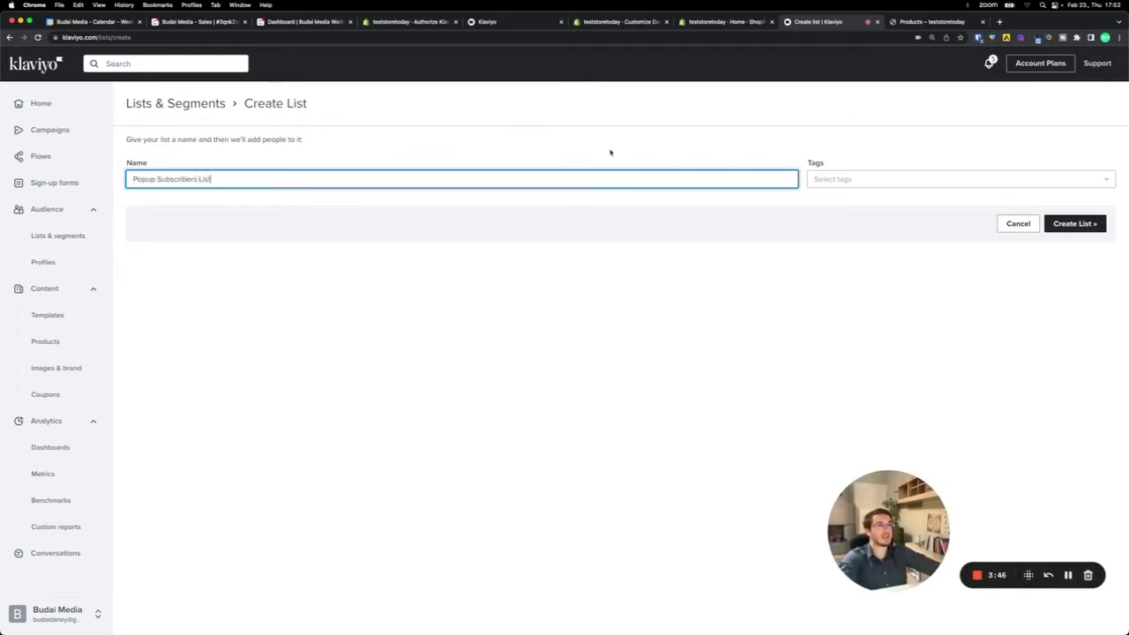
pyautogui.click(1083, 224)
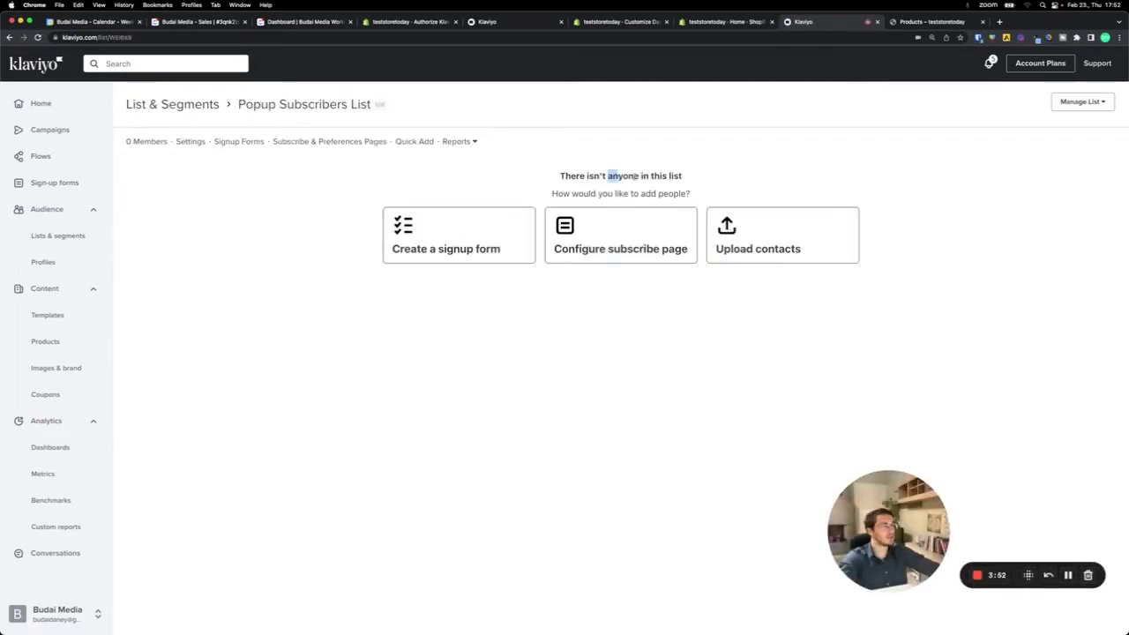
pyautogui.moveTo(635, 176); pyautogui.dragTo(675, 179)
# - In the Shopify integration, turn on syncing of Shopify email subscribers and choose Popup Subscribers List as the receiving list
pyautogui.click(529, 21)
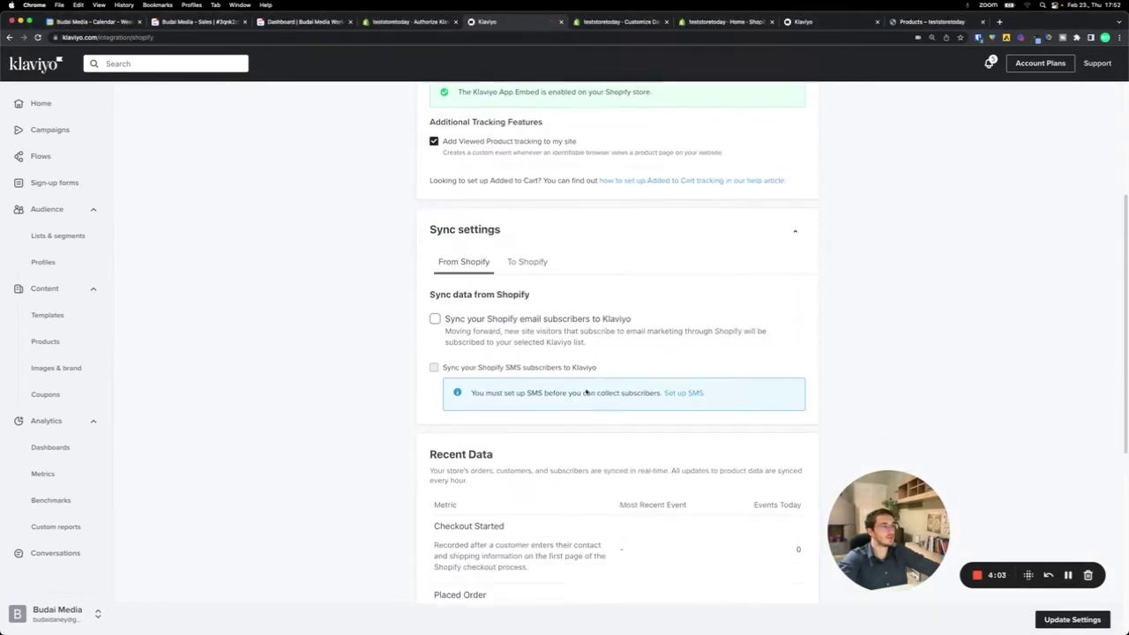
pyautogui.scroll(-1, 587, 392)
pyautogui.click(497, 298)
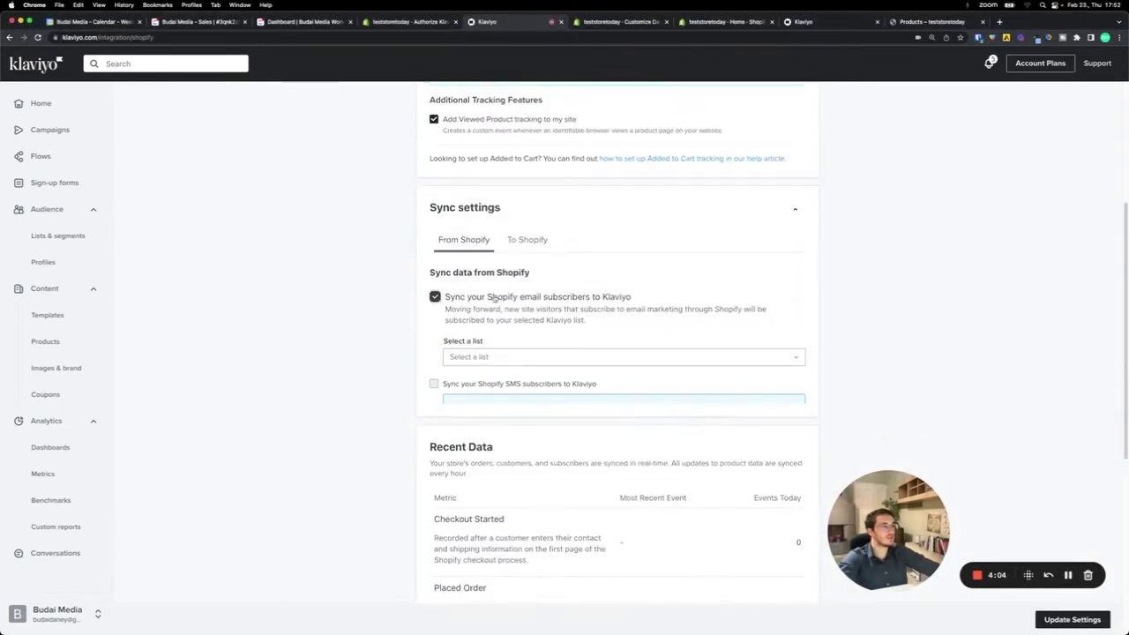
pyautogui.click(533, 357)
pyautogui.click(499, 320)
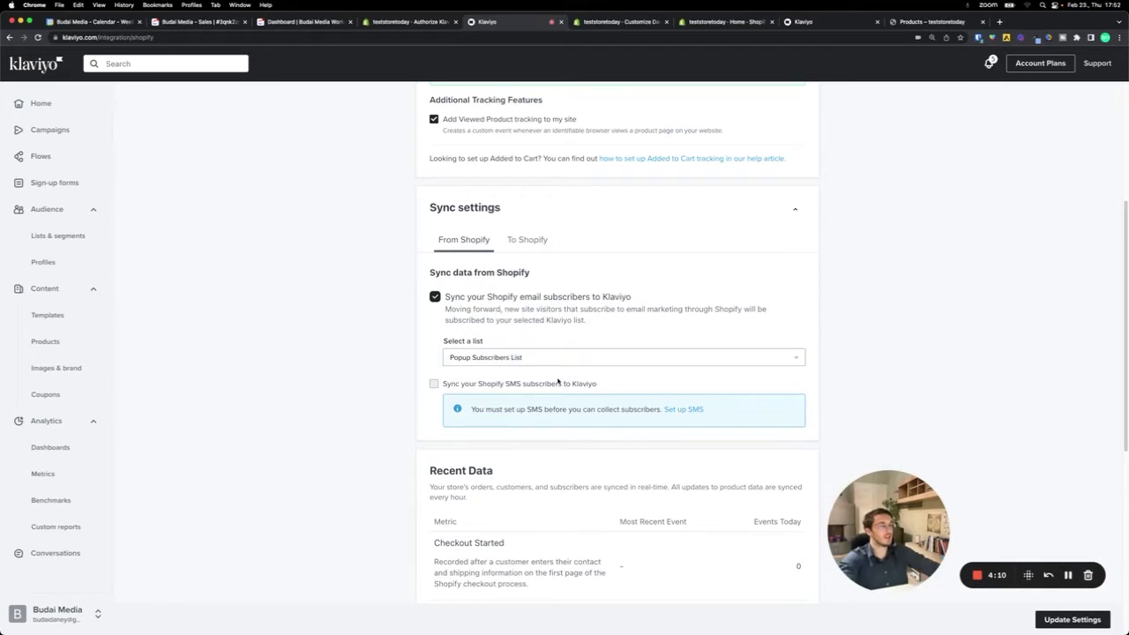
# - Review the SMS subscriber sync option and the settings for syncing profile data from Klaviyo to Shopify
pyautogui.scroll(-1, 558, 381)
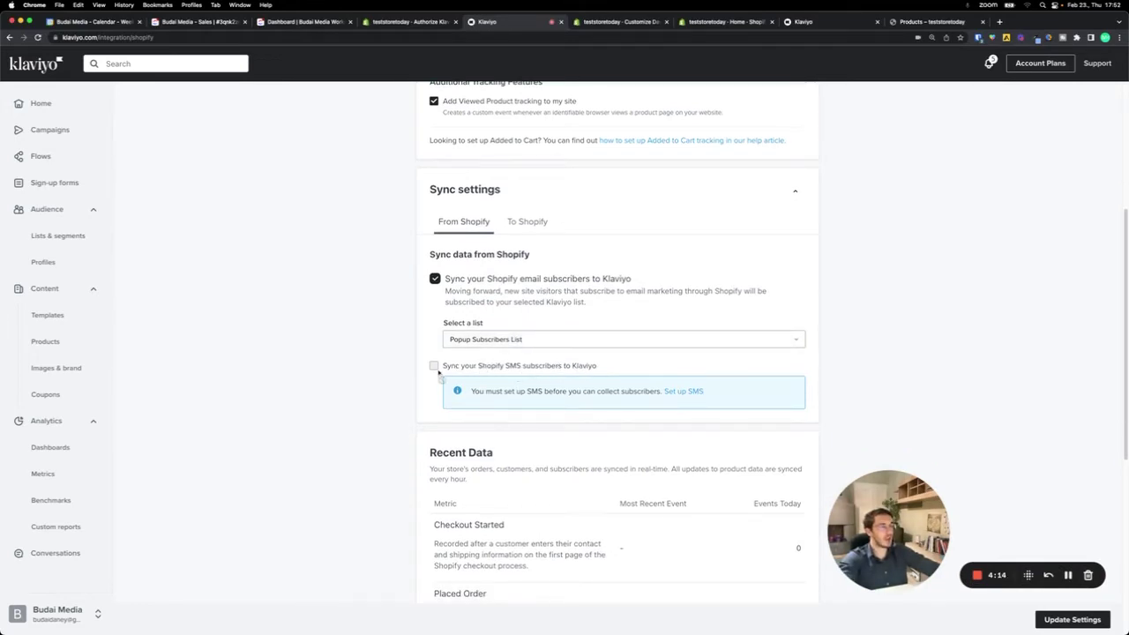
pyautogui.scroll(-1, 565, 419)
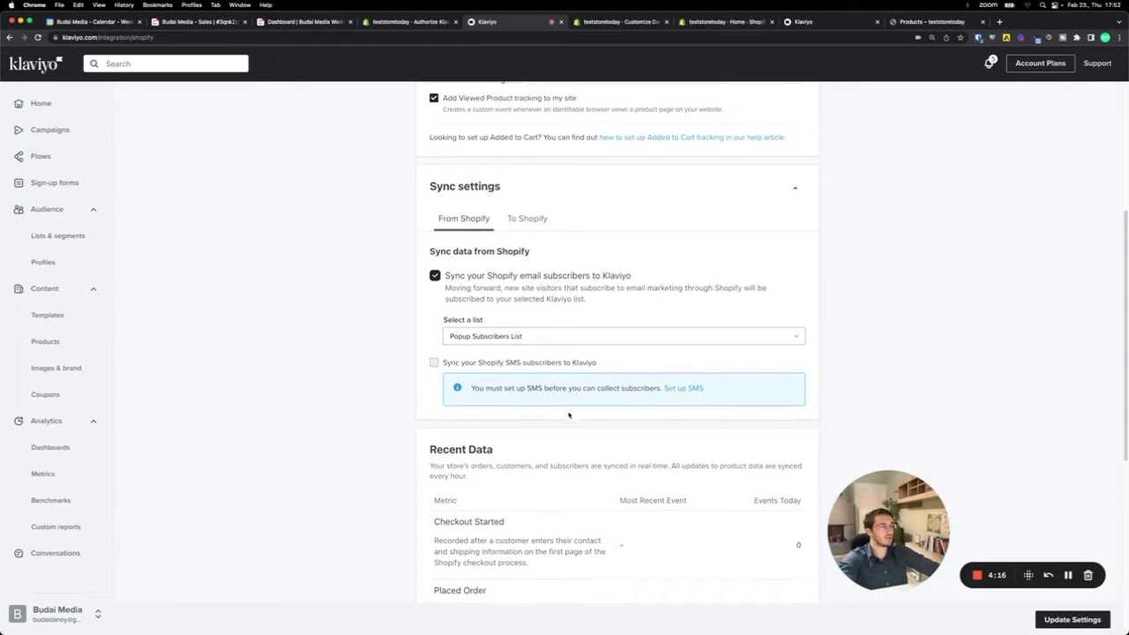
pyautogui.scroll(-3, 569, 415)
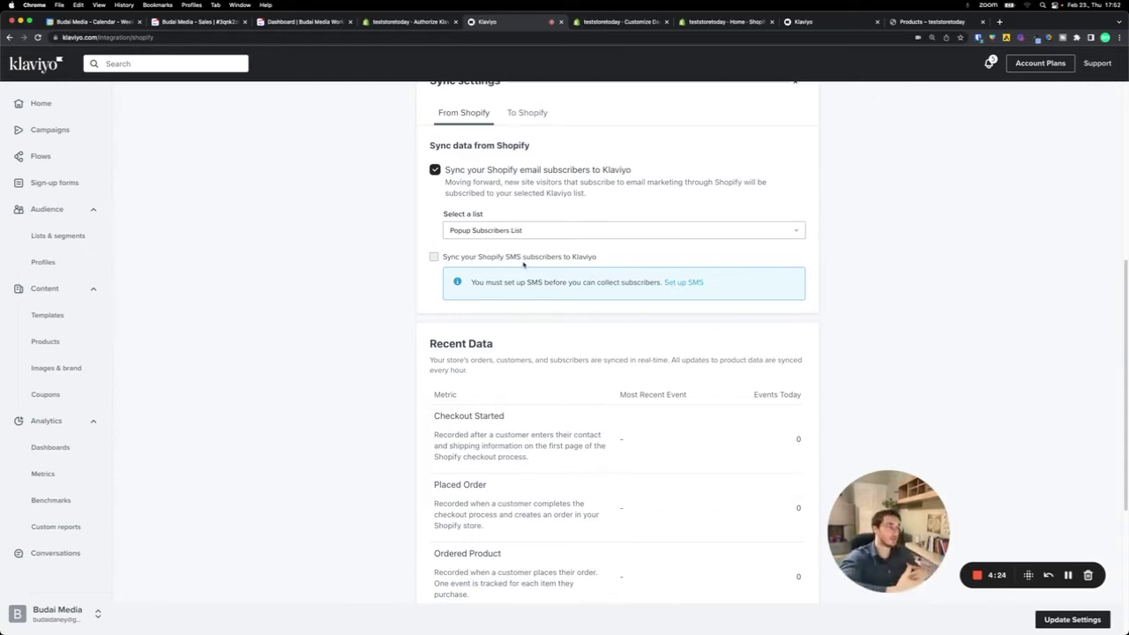
pyautogui.scroll(1, 525, 256)
pyautogui.click(534, 143)
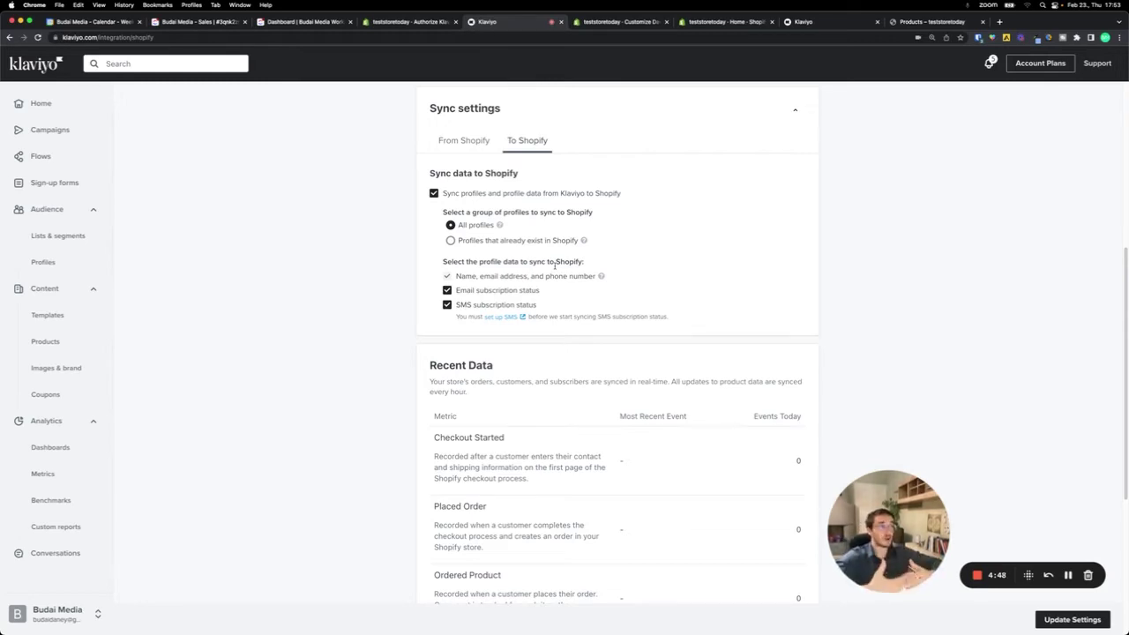
# - Check the recent and historical data sync information, and save and confirm the Shopify integration update
pyautogui.scroll(-5, 590, 352)
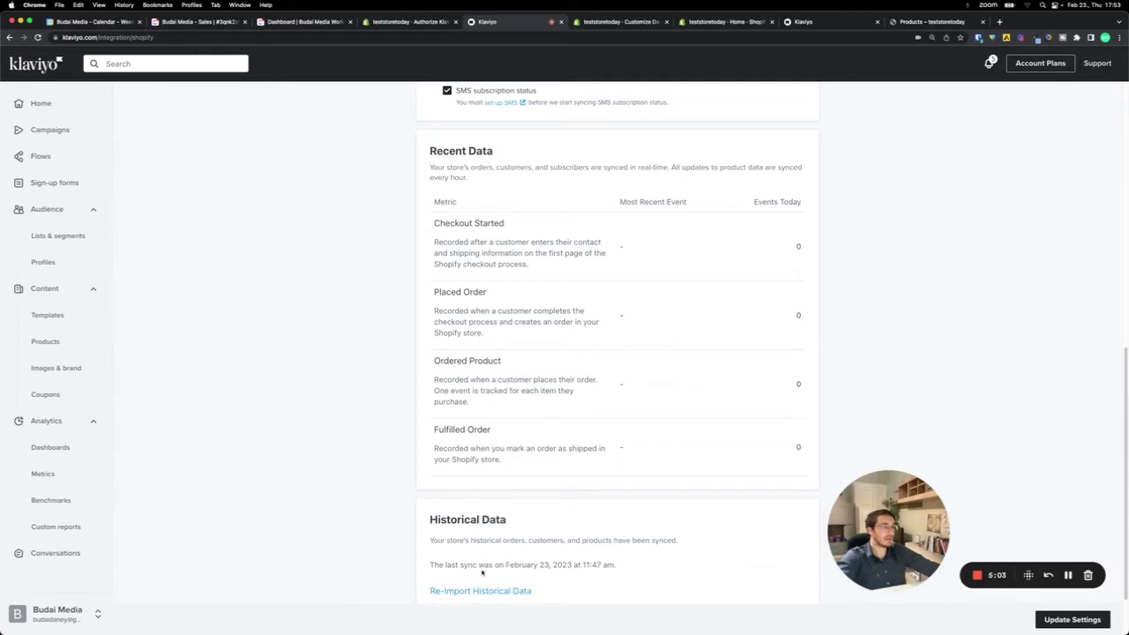
pyautogui.moveTo(482, 572); pyautogui.dragTo(615, 572)
pyautogui.click(545, 567)
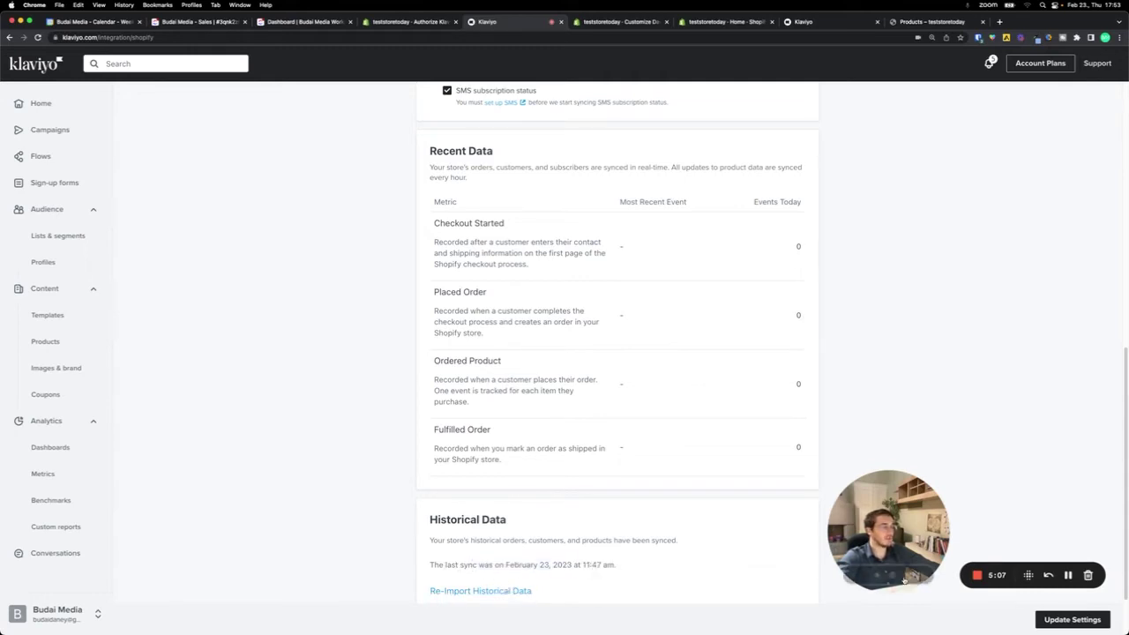
pyautogui.click(1051, 618)
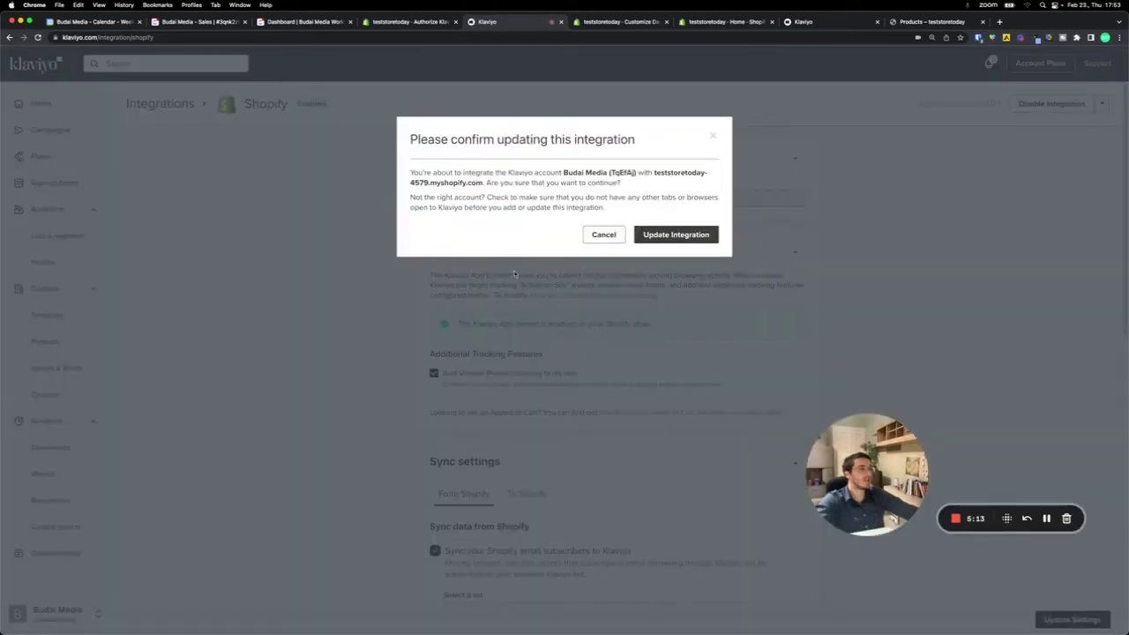
pyautogui.click(674, 236)
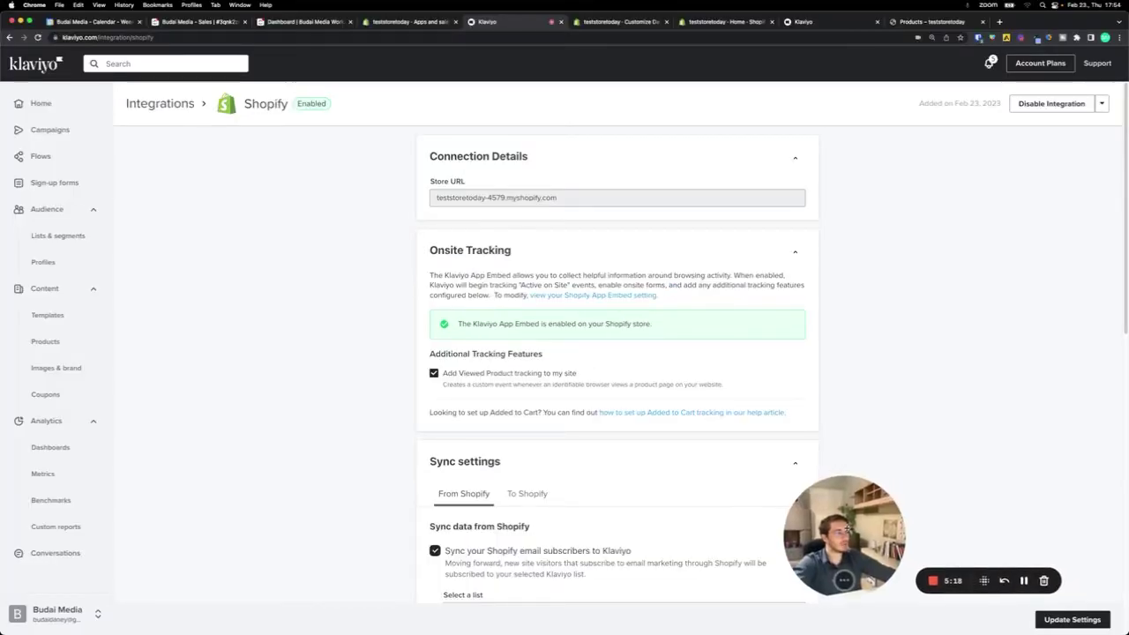
# - Filter the lists and segments overview to Lists only and open the settings of Popup Subscribers List
pyautogui.click(56, 236)
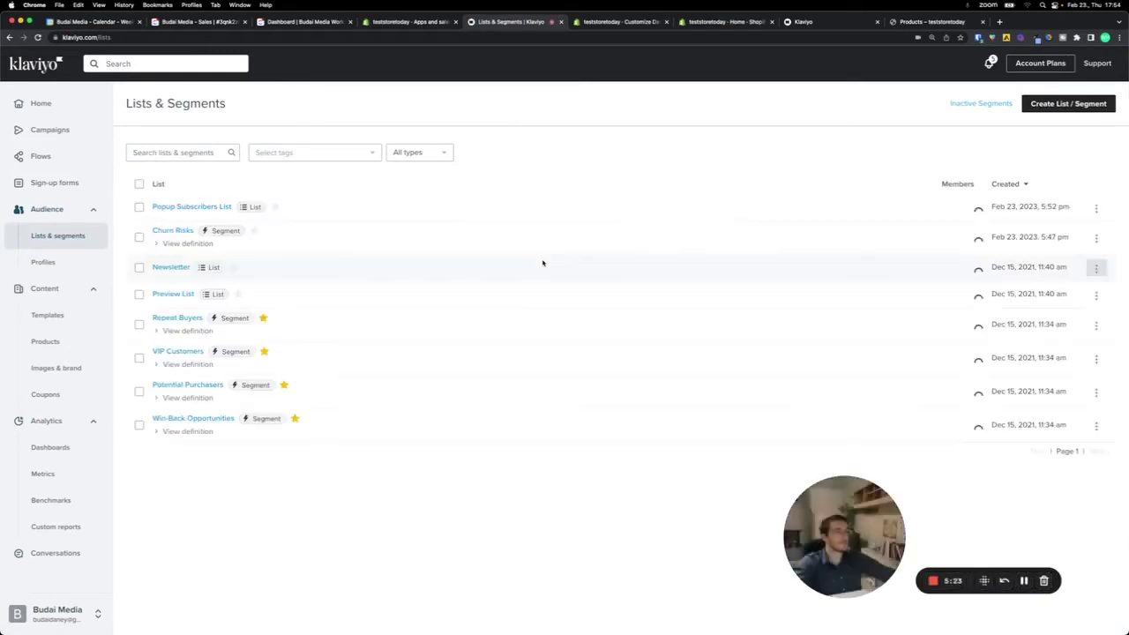
pyautogui.click(418, 153)
pyautogui.click(416, 191)
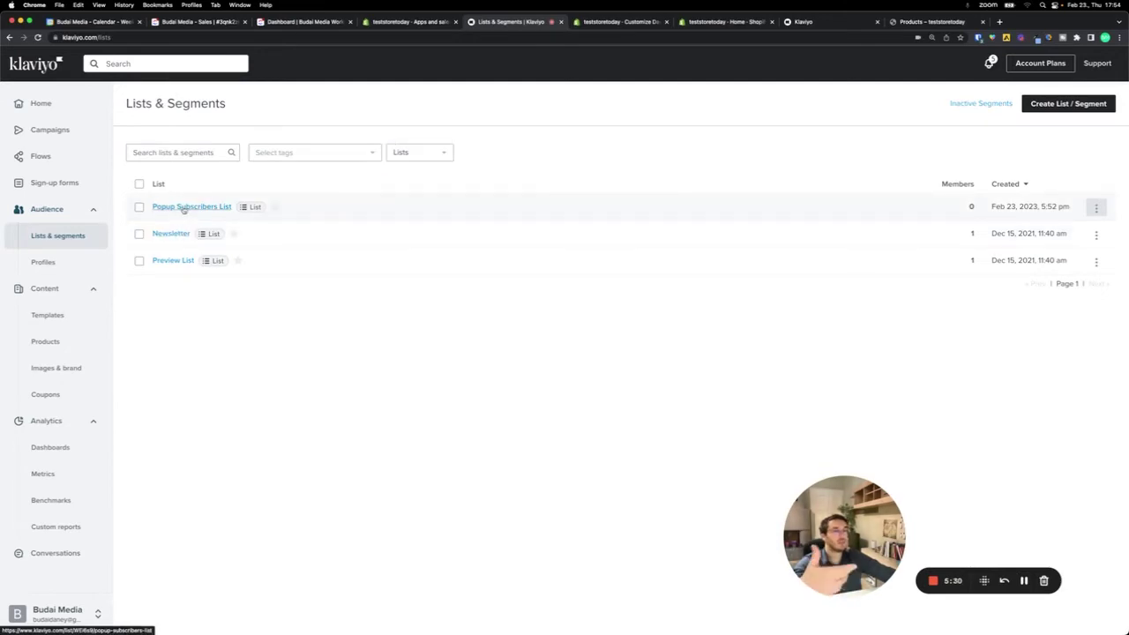
pyautogui.click(183, 208)
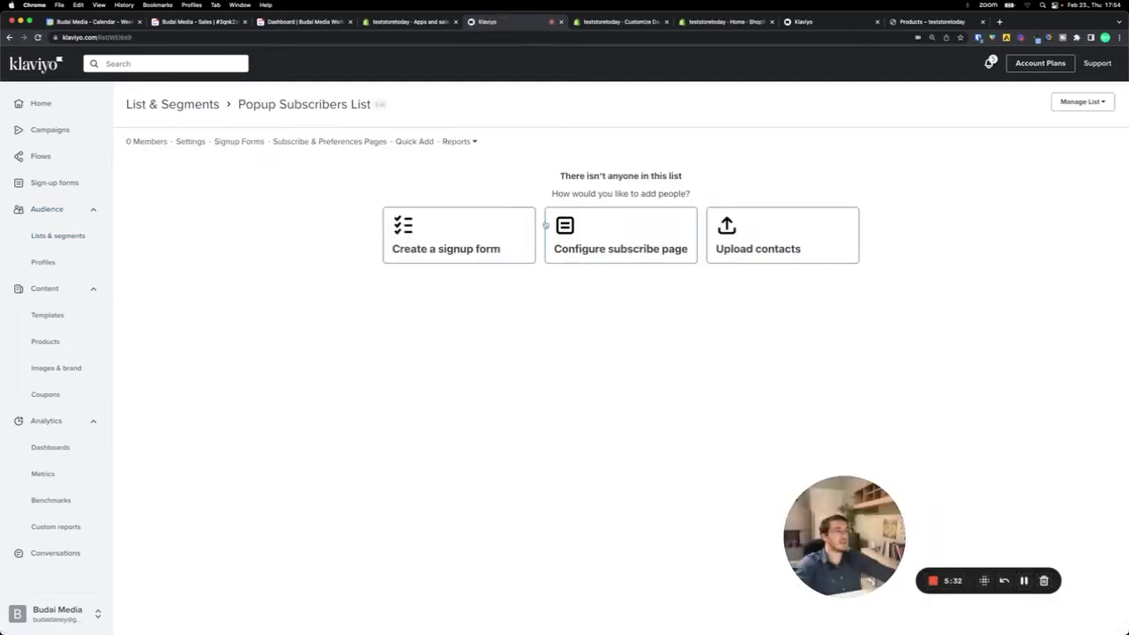
pyautogui.click(191, 142)
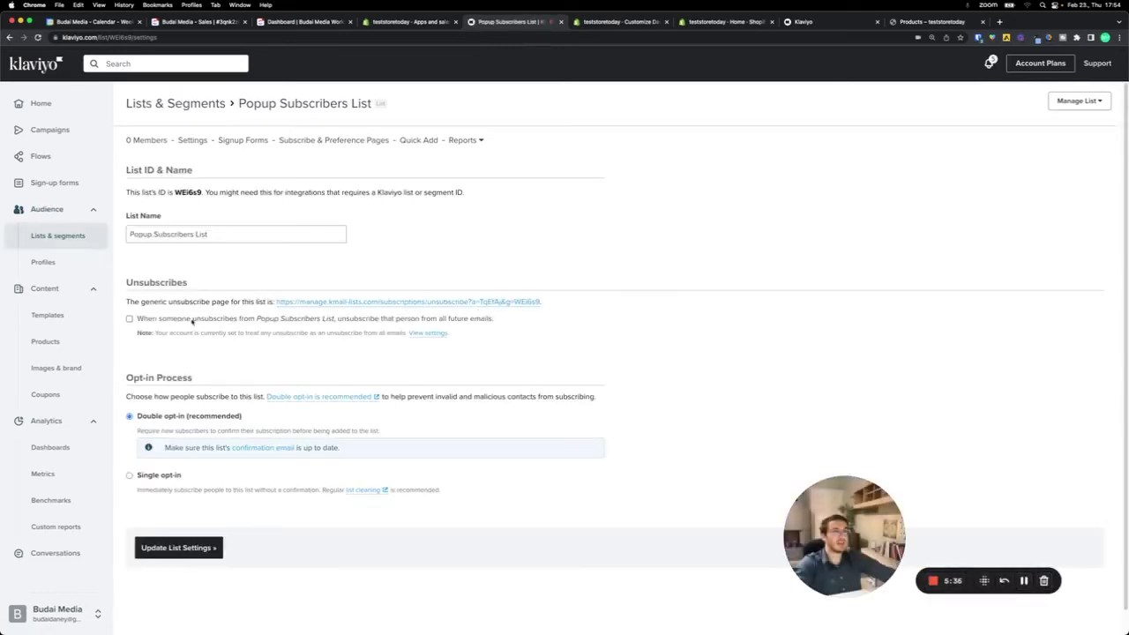
# - Set the opt-in process of Popup Subscribers List to Single opt-in, leaving the option to unsubscribe people from all future emails off
pyautogui.scroll(-1, 181, 361)
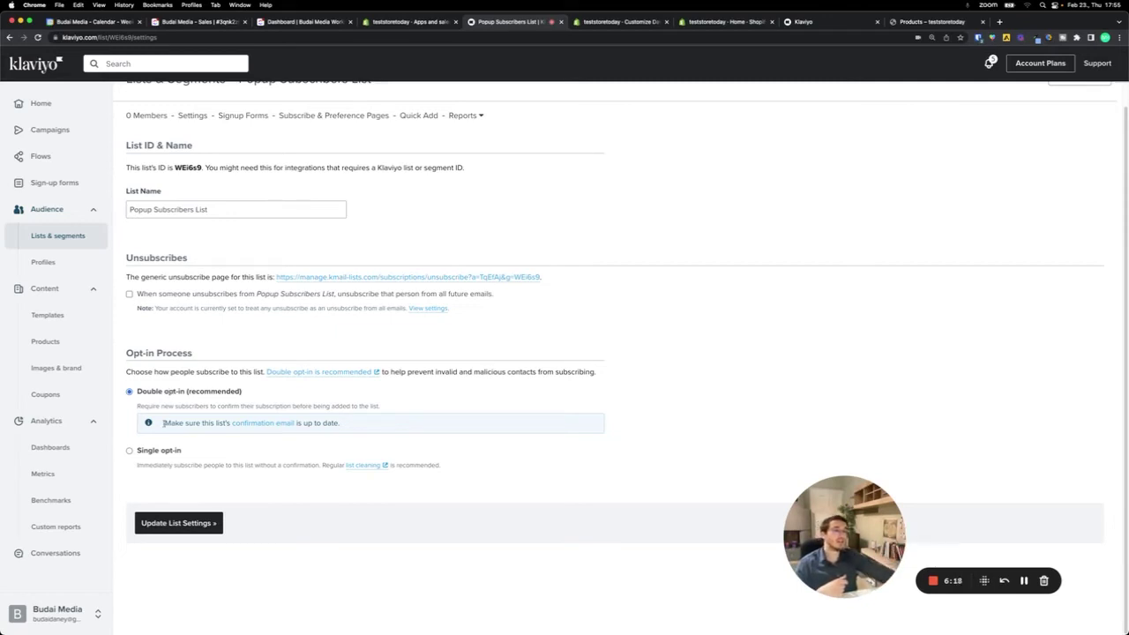
pyautogui.click(130, 450)
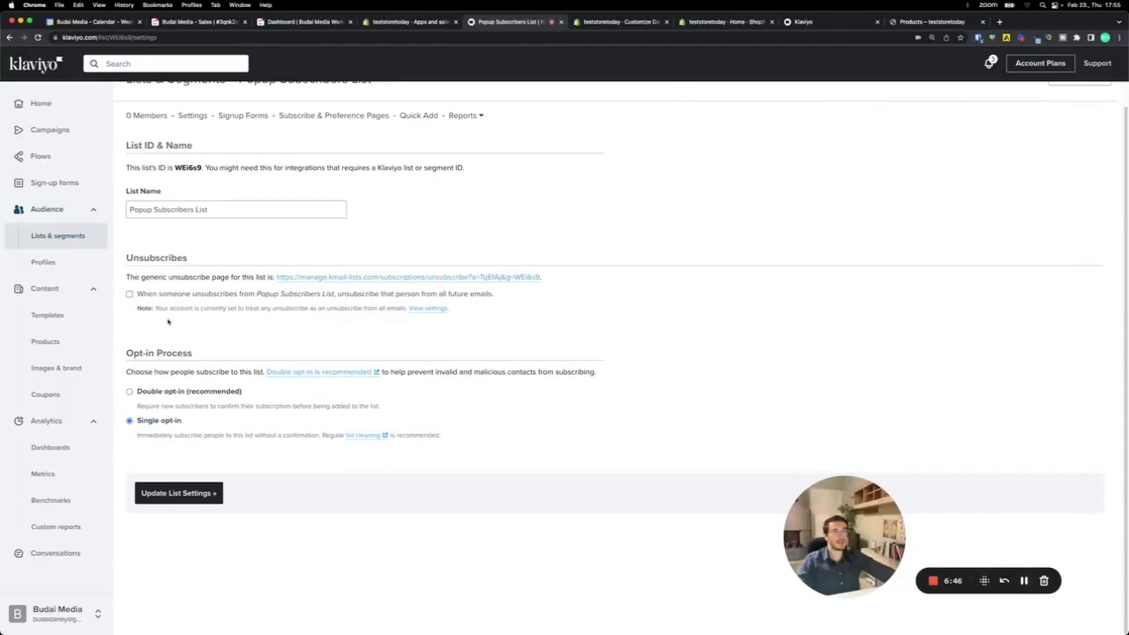
pyautogui.click(129, 294)
pyautogui.click(129, 295)
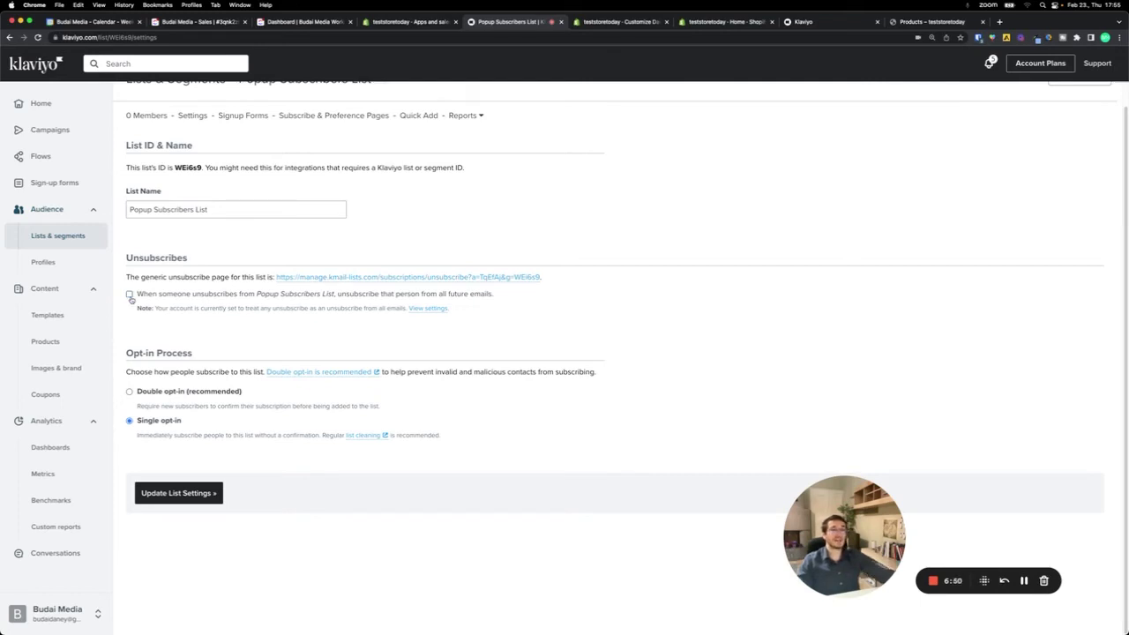